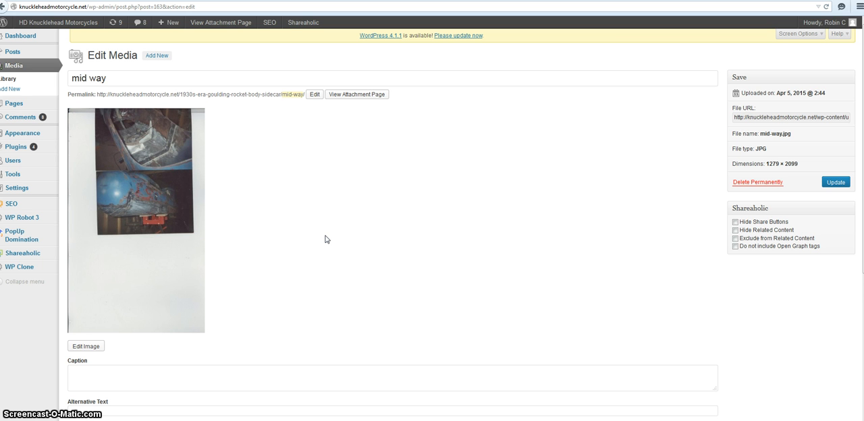
# Step: Save the mid way image to the Pictures library as a JPEG named "jt example", replacing the existing file
pyautogui.rightClick(155, 169)
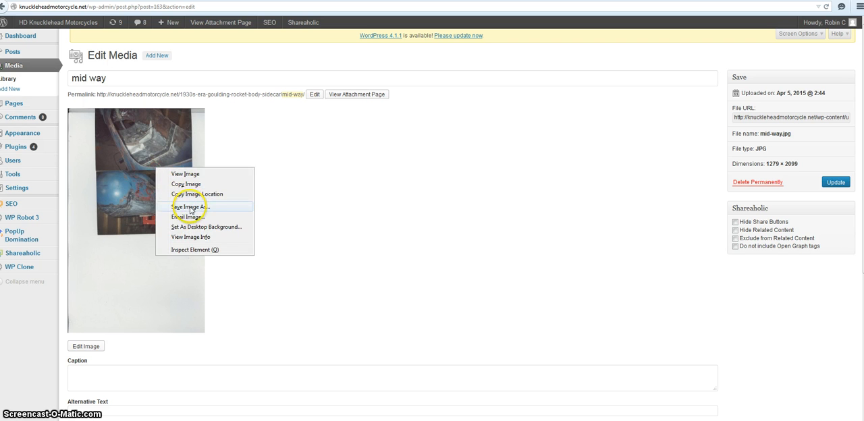
pyautogui.click(191, 210)
pyautogui.click(356, 272)
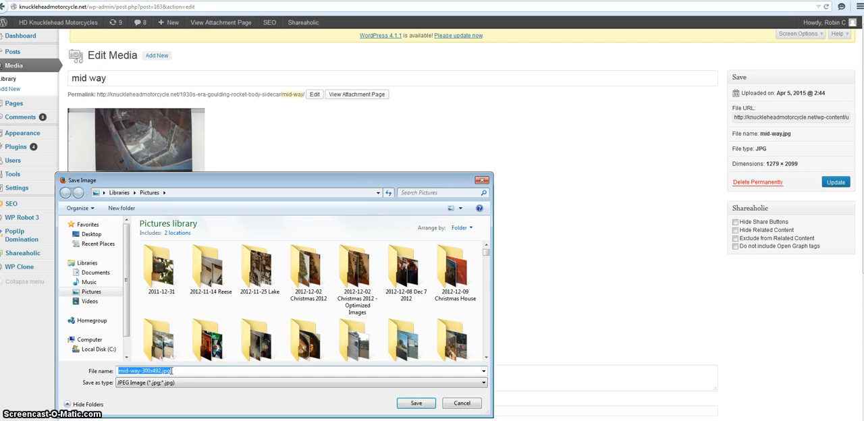
pyautogui.write('jt example')
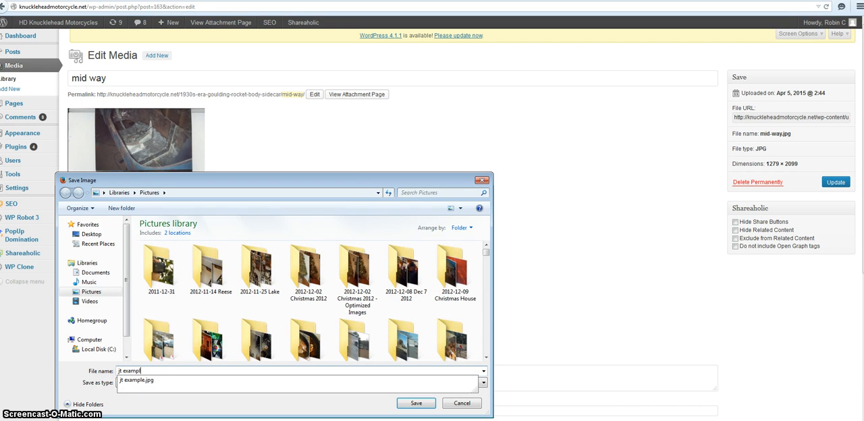
pyautogui.click(416, 405)
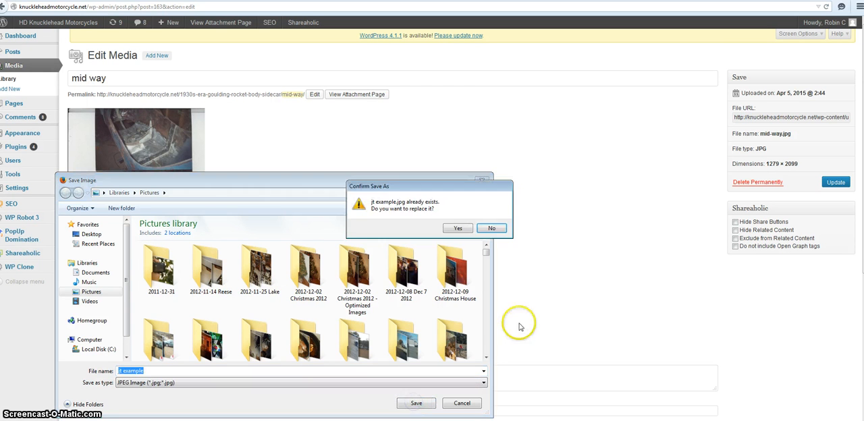
pyautogui.click(455, 228)
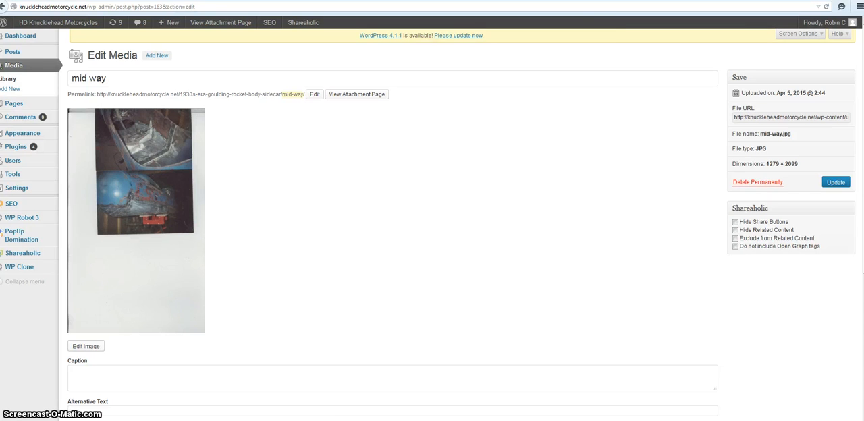
# Step: Switch to PicMonkey and open the jt example photo from the computer for editing, searching the Pictures library for "jt"
pyautogui.click(501, 1)
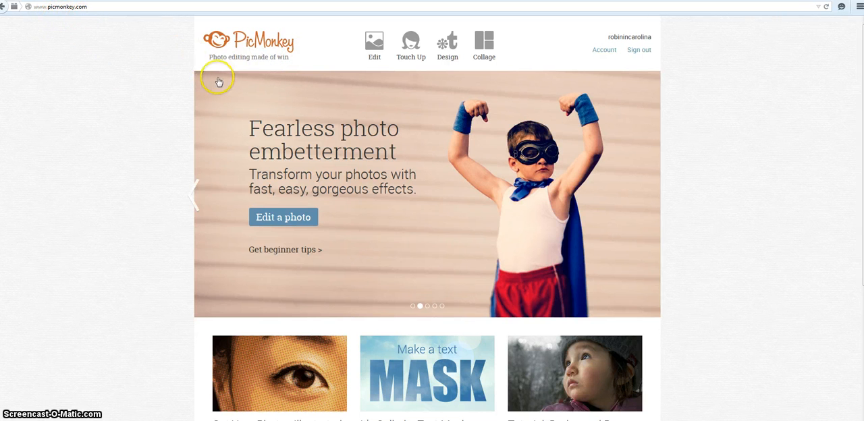
pyautogui.click(378, 50)
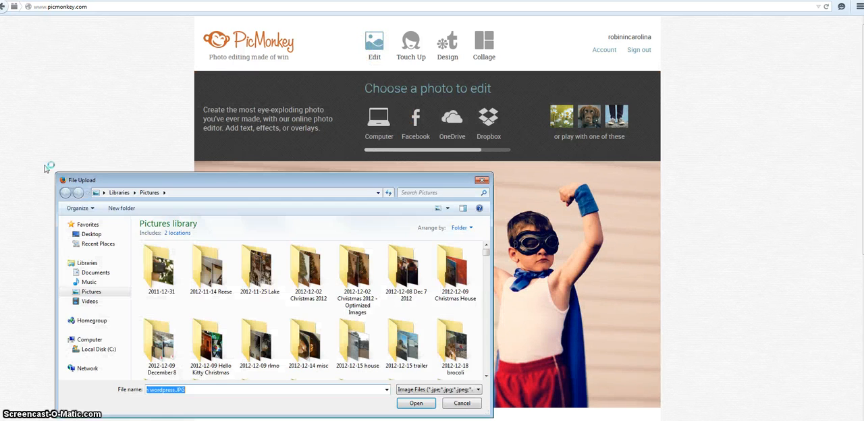
pyautogui.click(413, 192)
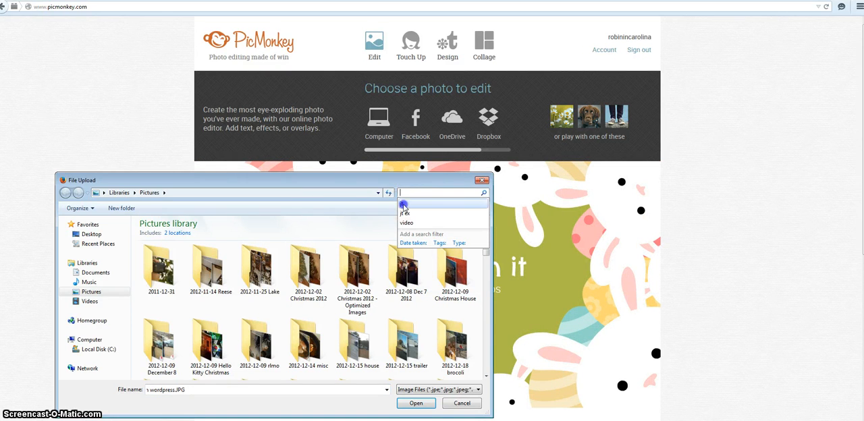
pyautogui.click(403, 204)
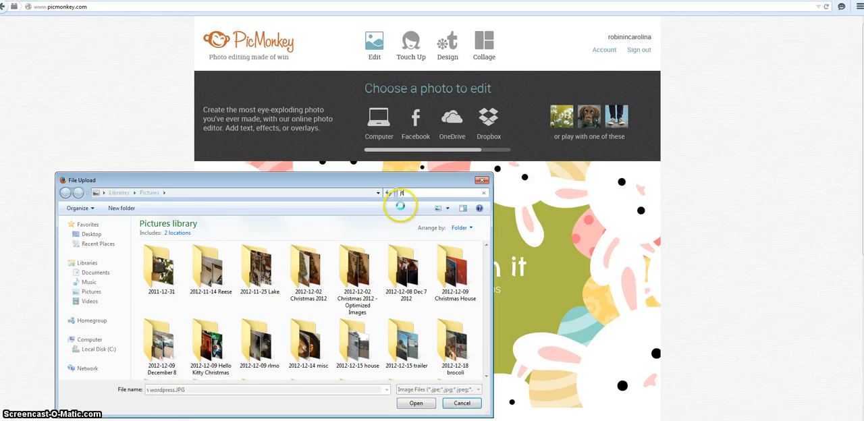
pyautogui.doubleClick(155, 272)
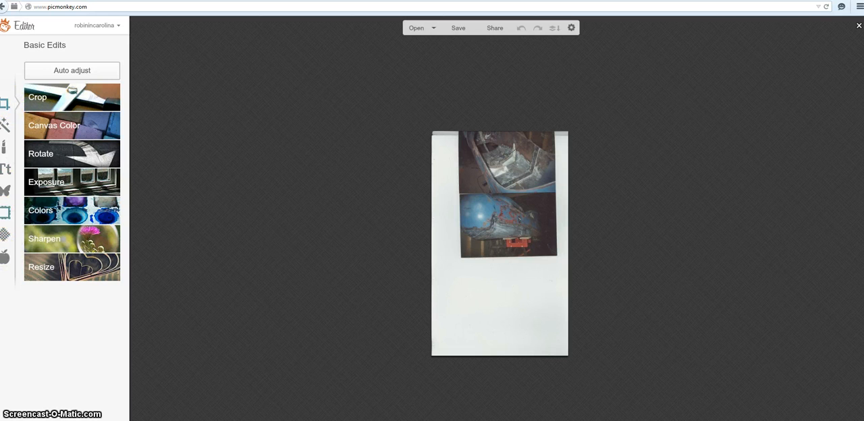
# Step: Crop the scan to its upper photo with no fixed proportions, at a size of 211 x 133
pyautogui.click(84, 101)
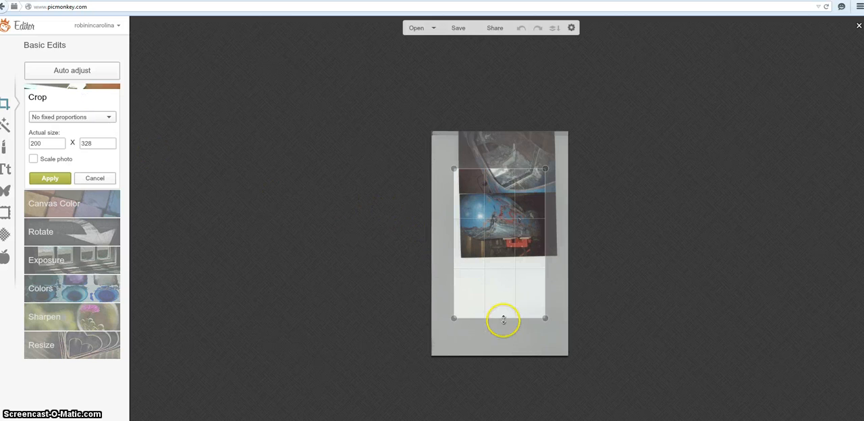
pyautogui.moveTo(504, 318); pyautogui.dragTo(528, 193)
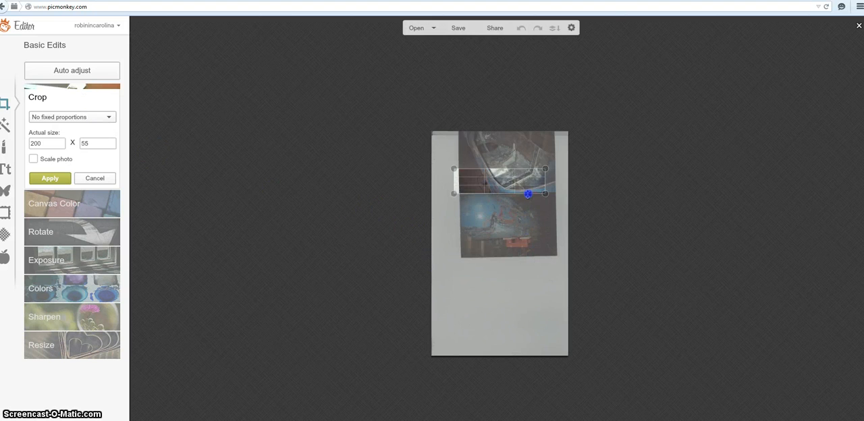
pyautogui.moveTo(507, 166); pyautogui.dragTo(518, 131)
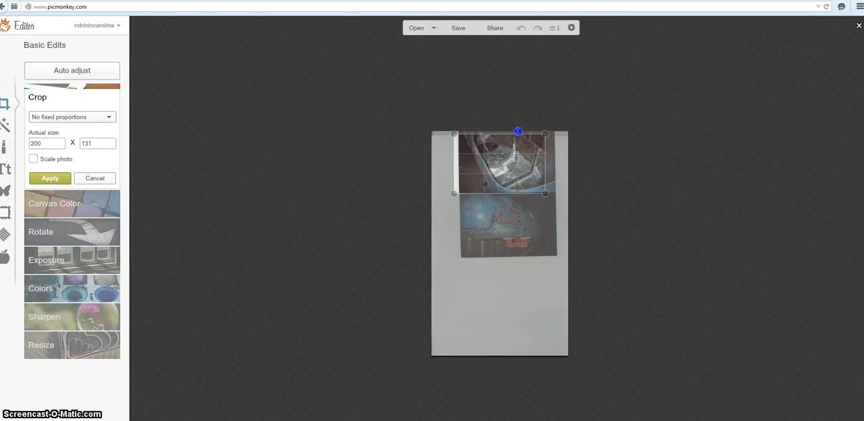
pyautogui.click(547, 164)
pyautogui.moveTo(547, 164); pyautogui.dragTo(557, 164)
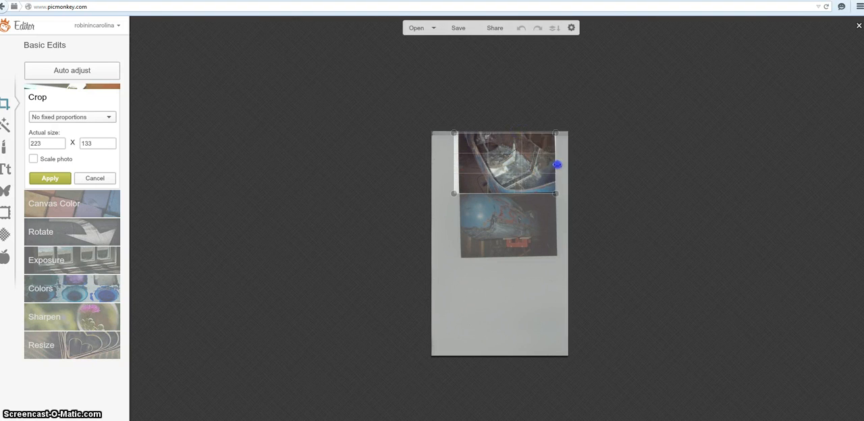
pyautogui.moveTo(455, 159); pyautogui.dragTo(460, 159)
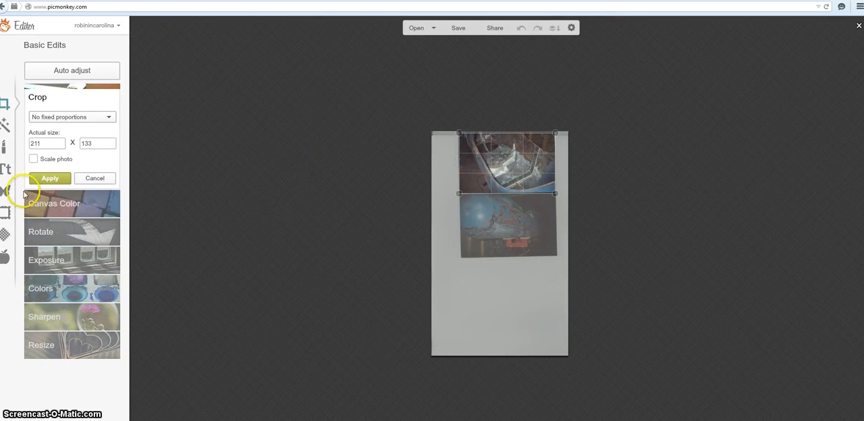
pyautogui.click(49, 180)
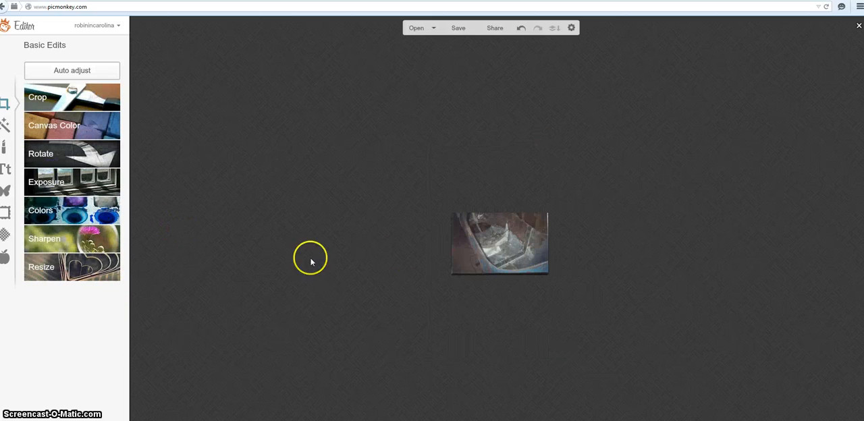
# Step: Resize the cropped photo to a width of 500, keeping its proportions
pyautogui.click(56, 267)
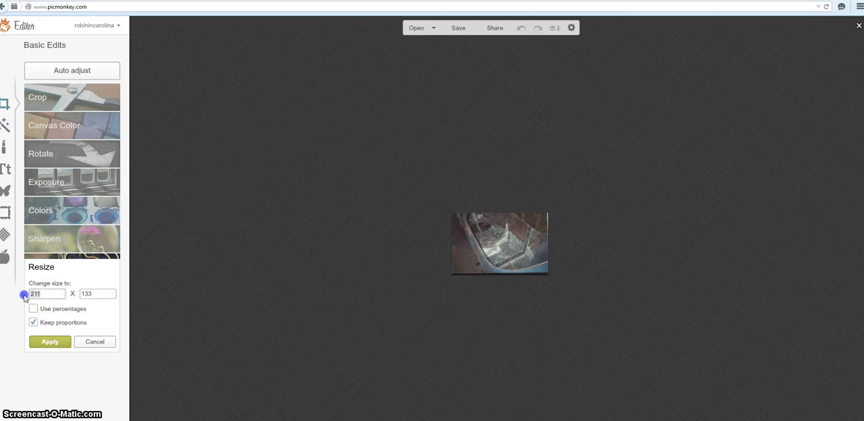
pyautogui.write('500')
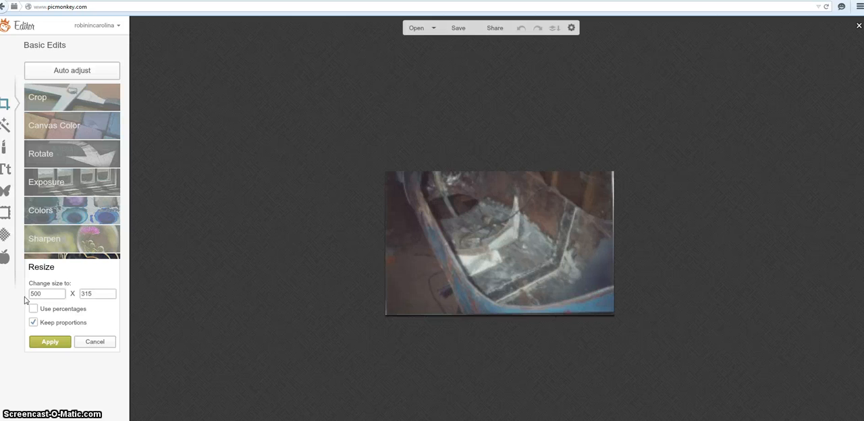
pyautogui.click(49, 342)
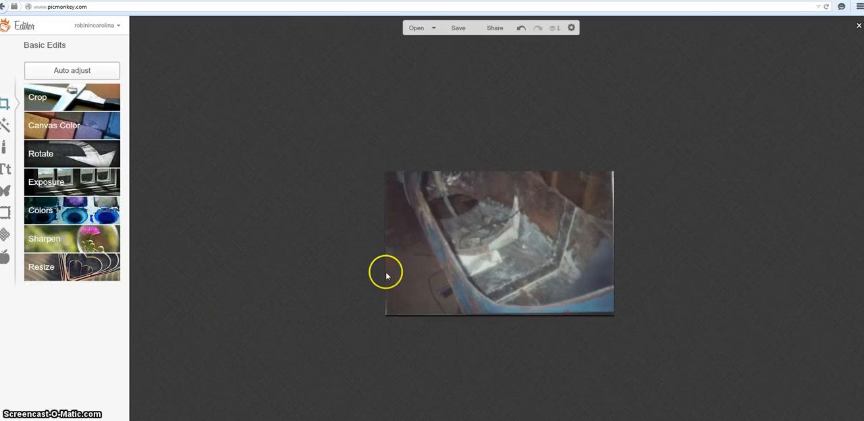
pyautogui.rightClick(505, 231)
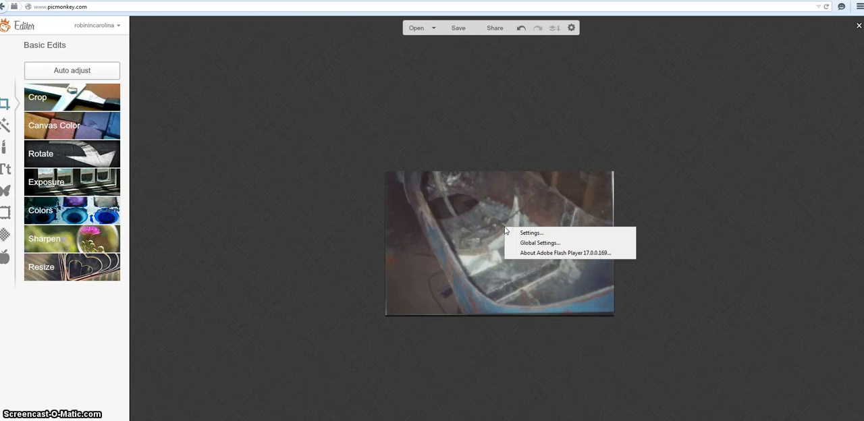
pyautogui.click(428, 213)
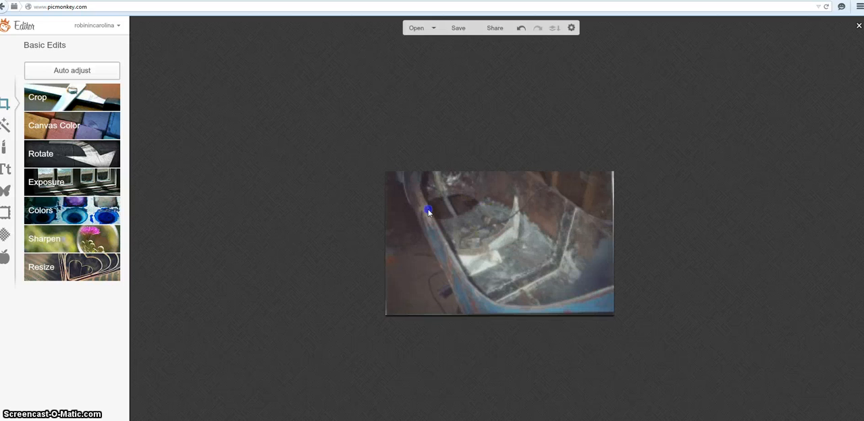
# Step: Save the edited photo to My Pictures on the computer as "jt example 2.jpg" at Pierce quality
pyautogui.click(457, 31)
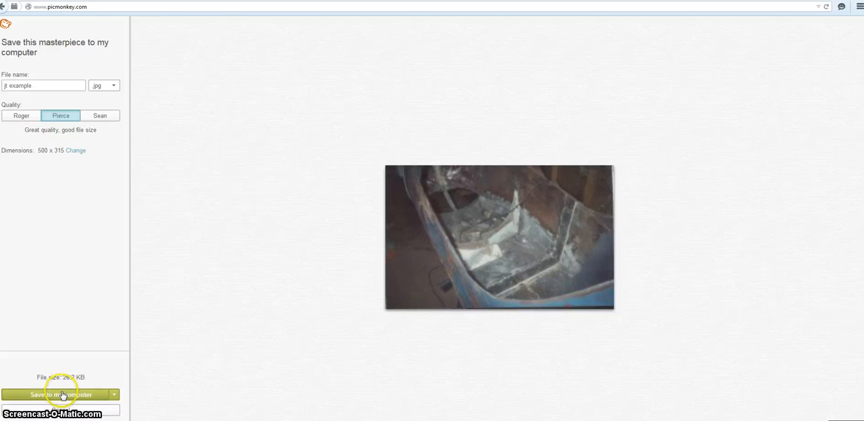
pyautogui.click(62, 396)
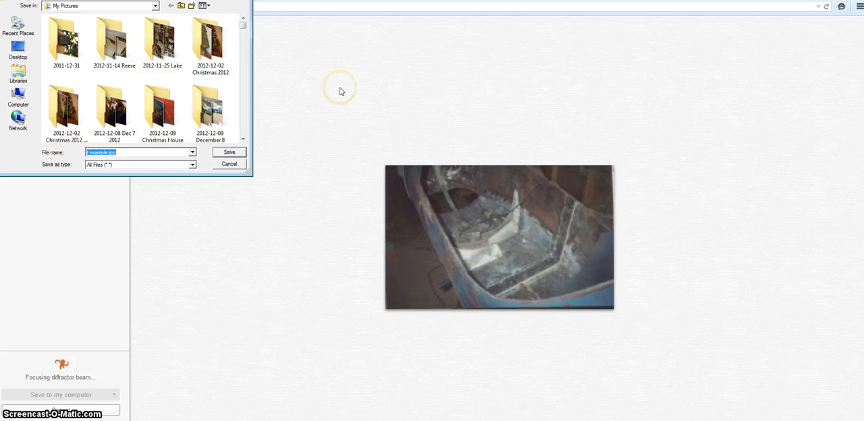
pyautogui.write('j')
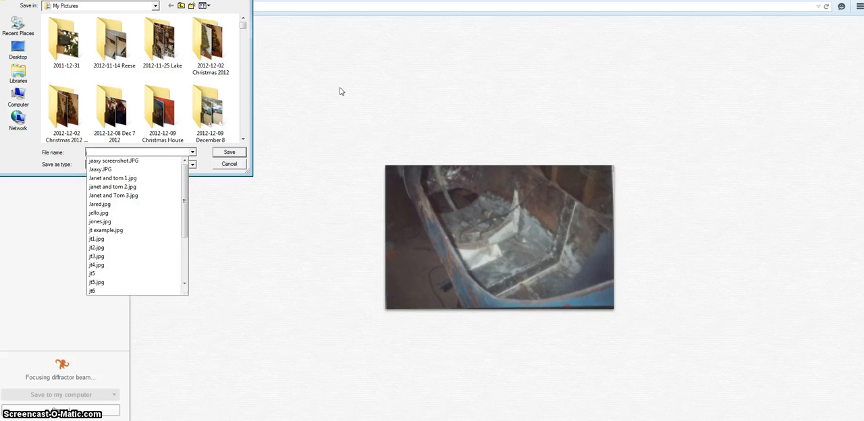
pyautogui.write('t ec')
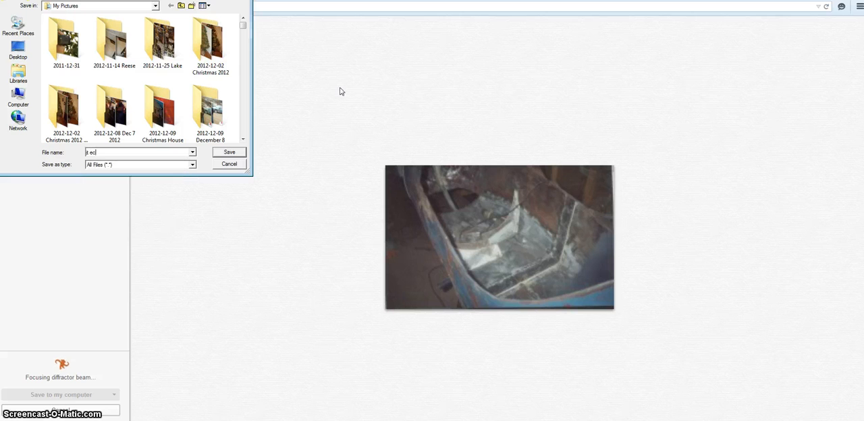
pyautogui.press('BackSpace')
pyautogui.write('s')
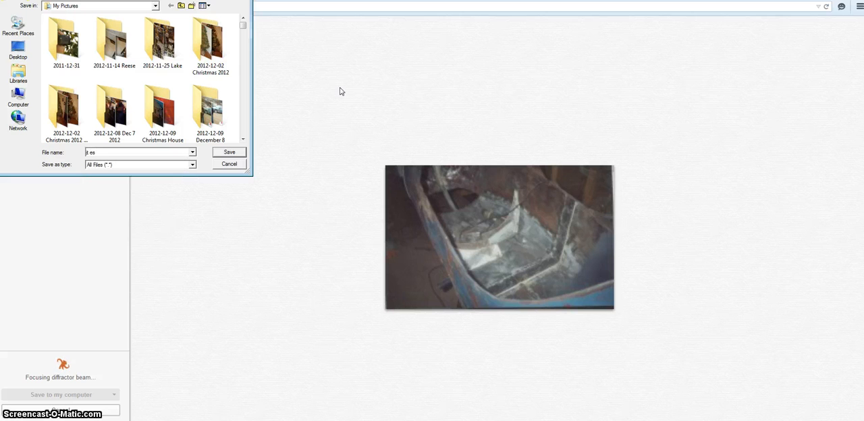
pyautogui.press('BackSpace')
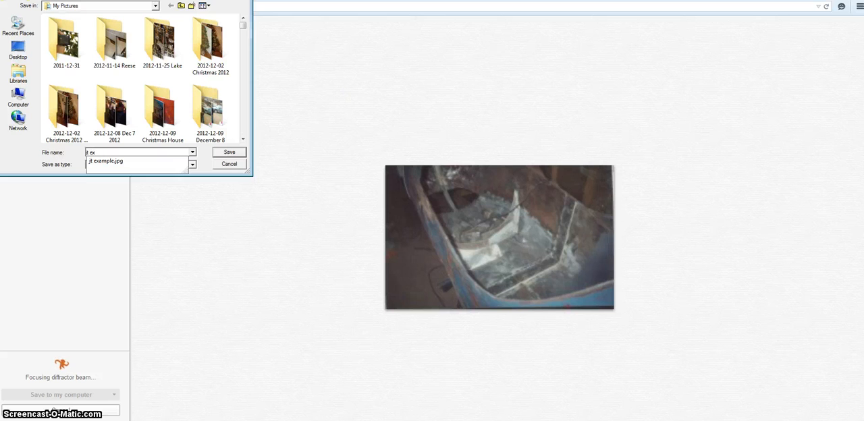
pyautogui.write('xample 2')
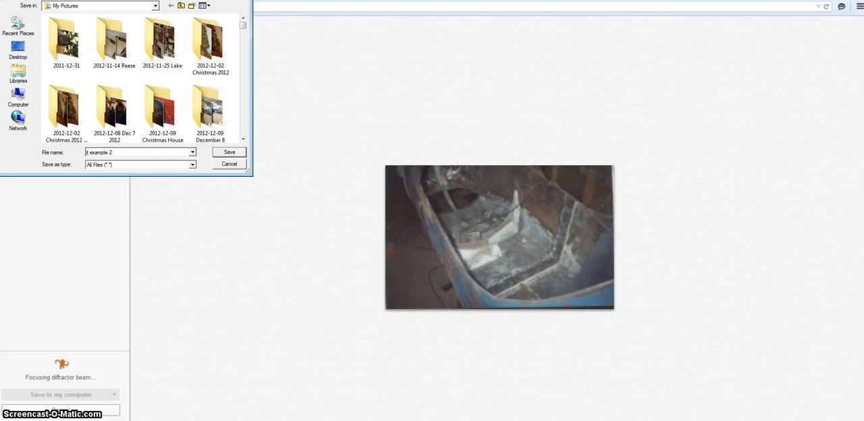
pyautogui.click(229, 152)
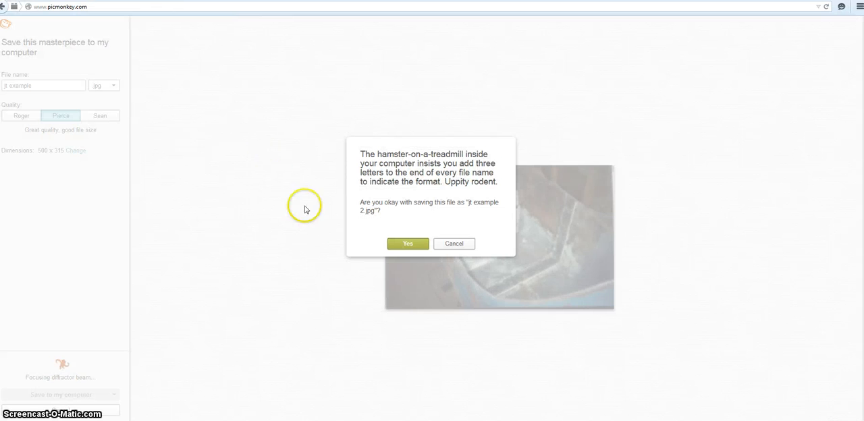
pyautogui.click(405, 246)
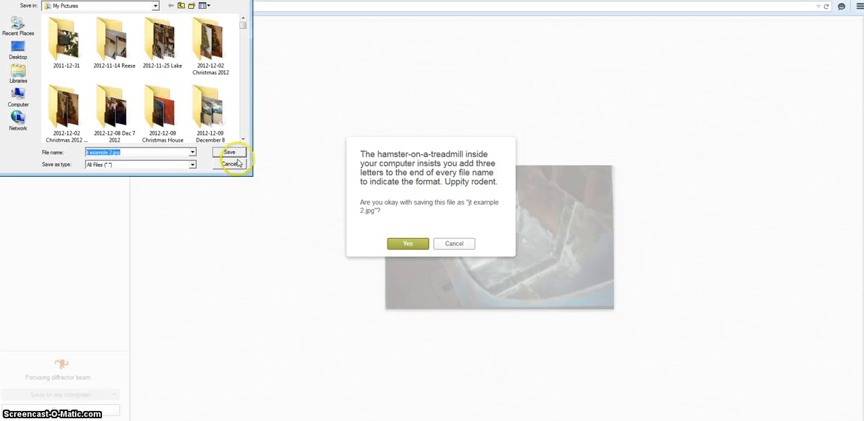
pyautogui.click(230, 152)
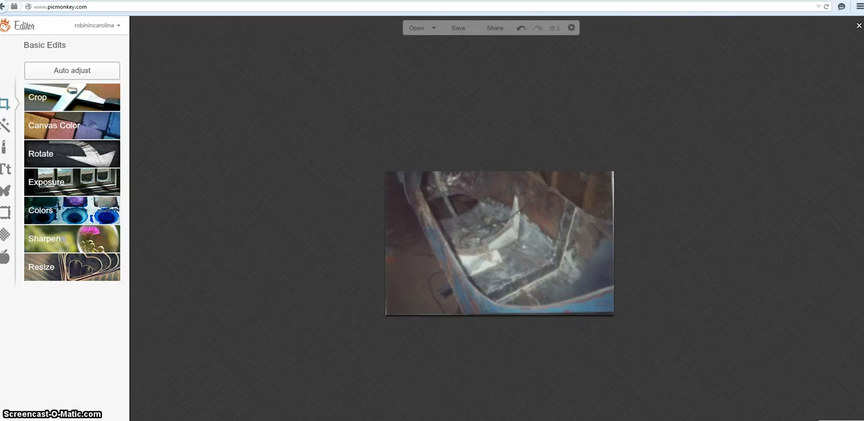
# Step: Close the edited photo and open jt example.jpg from the computer for editing, searching the Pictures library for "jt"
pyautogui.click(859, 27)
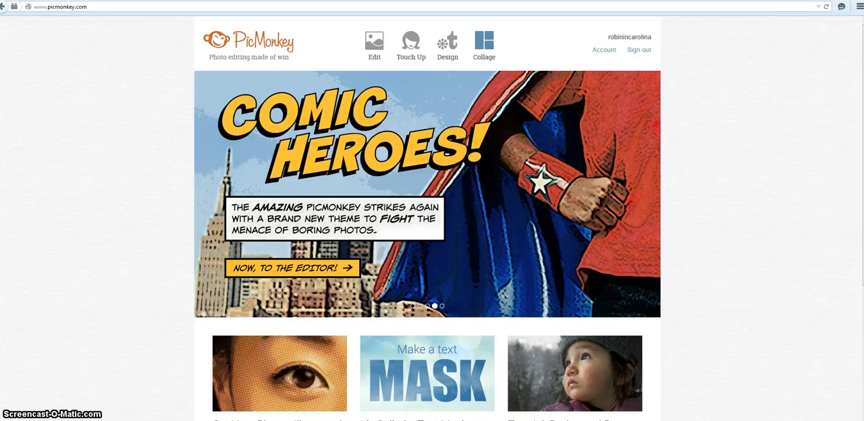
pyautogui.click(374, 43)
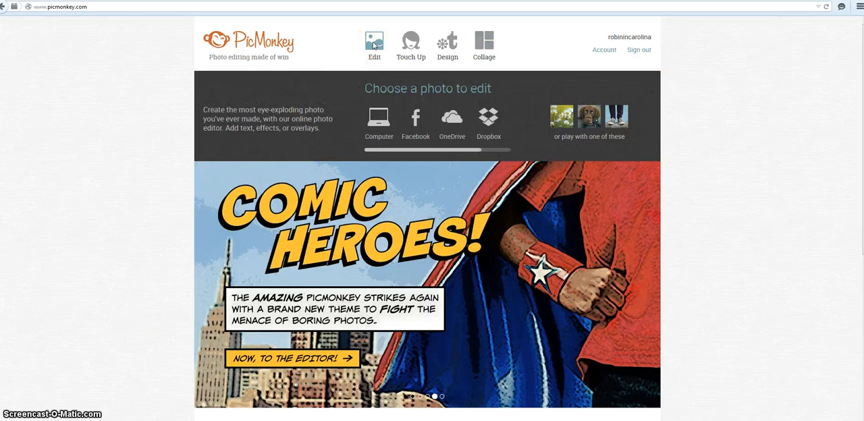
pyautogui.click(379, 120)
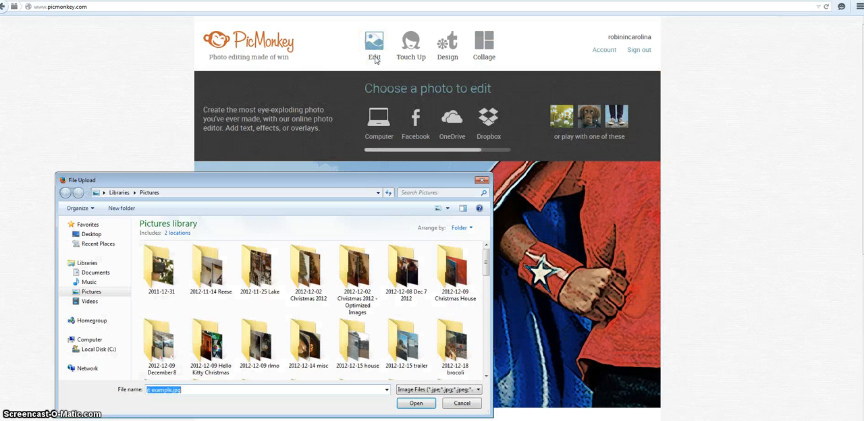
pyautogui.click(418, 193)
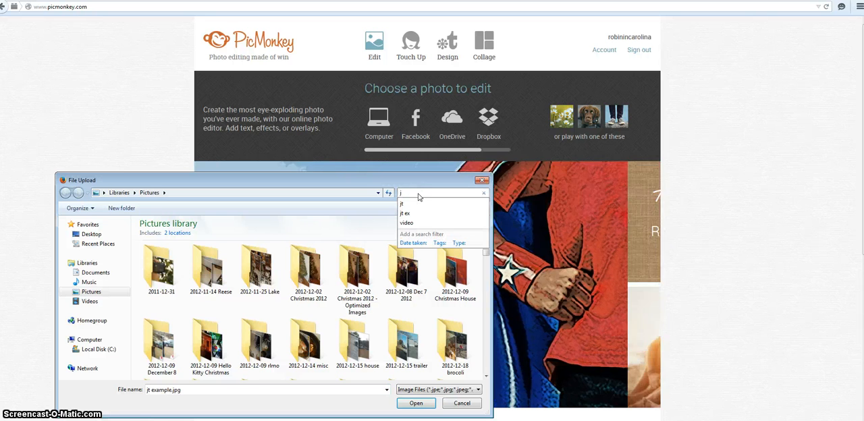
pyautogui.write('jt')
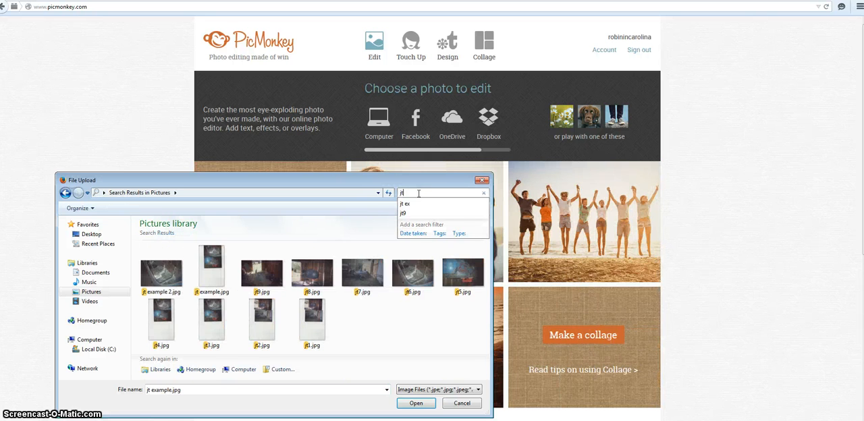
pyautogui.doubleClick(211, 271)
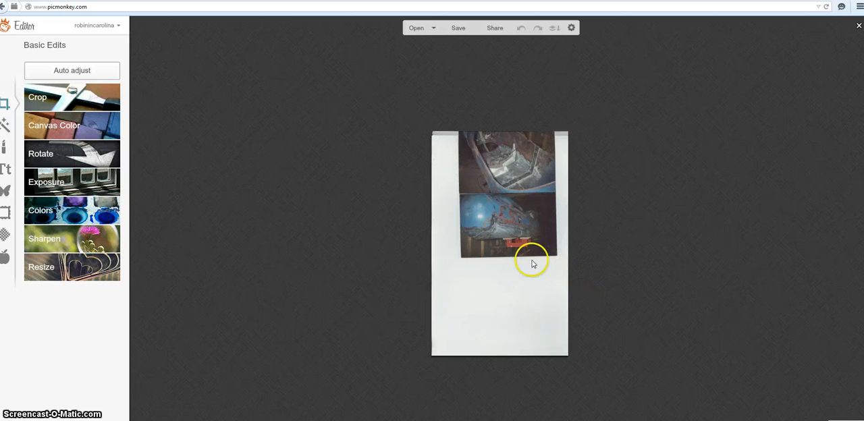
# Step: Crop the scan to its lower photo of the blue sidecar nose with no fixed proportions, at a size of 211 x 143
pyautogui.click(83, 100)
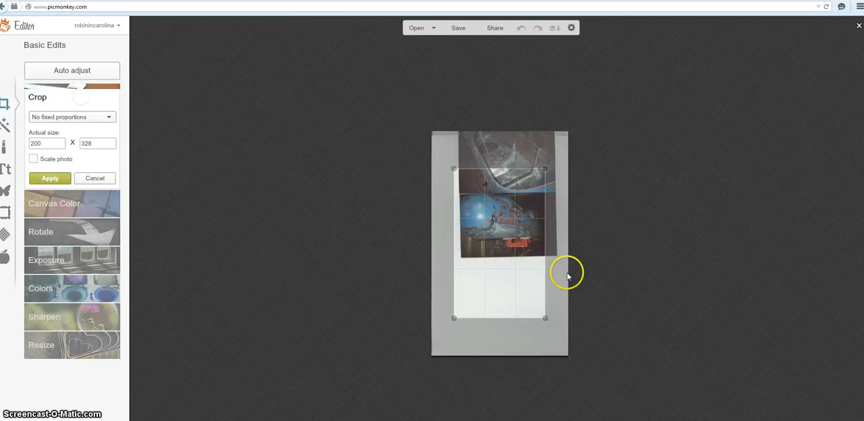
pyautogui.moveTo(507, 310); pyautogui.dragTo(550, 256)
pyautogui.moveTo(544, 224); pyautogui.dragTo(552, 223)
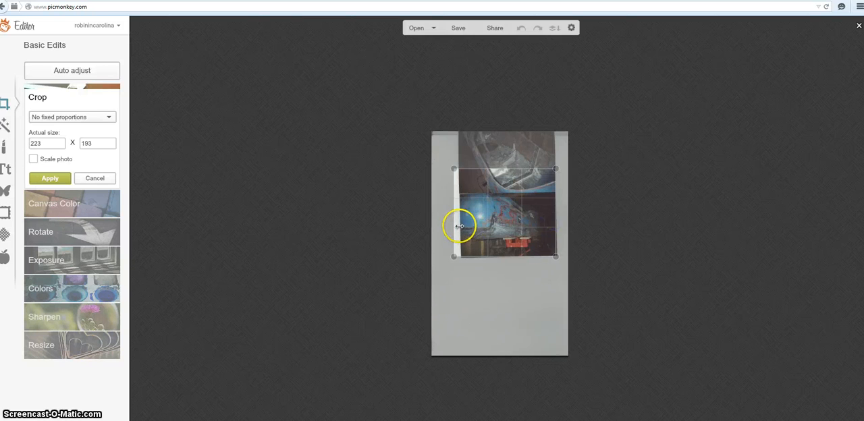
pyautogui.moveTo(455, 227); pyautogui.dragTo(459, 228)
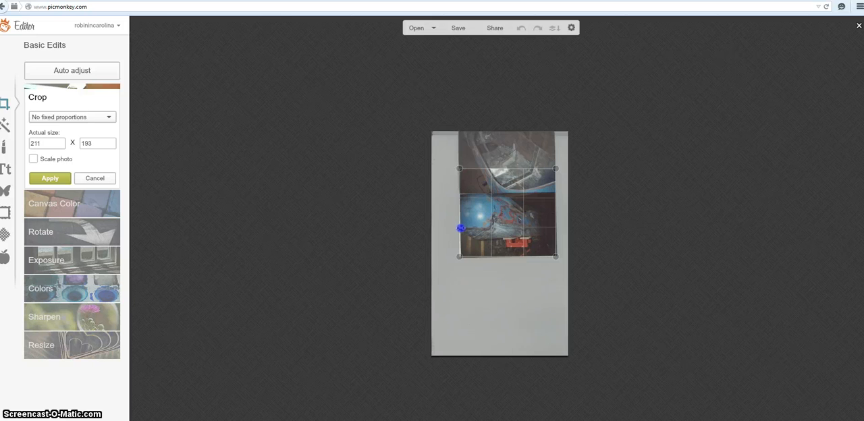
pyautogui.moveTo(502, 169); pyautogui.dragTo(502, 195)
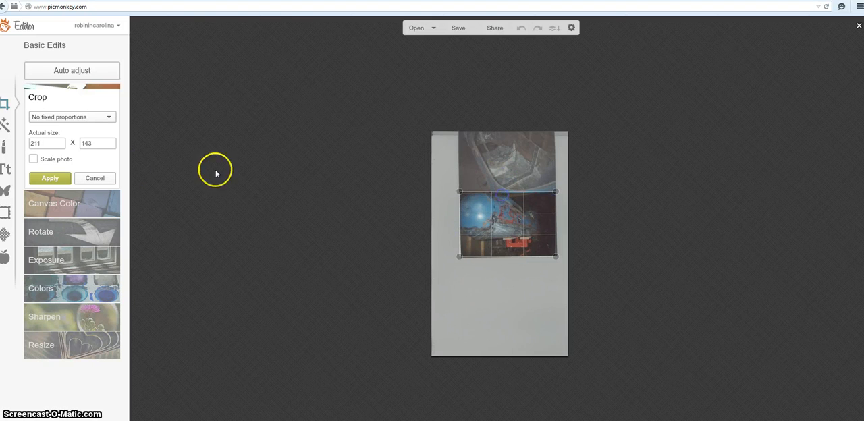
pyautogui.click(50, 178)
# Step: Resize the cropped sidecar nose photo to a width of 500, keeping its proportions
pyautogui.click(60, 269)
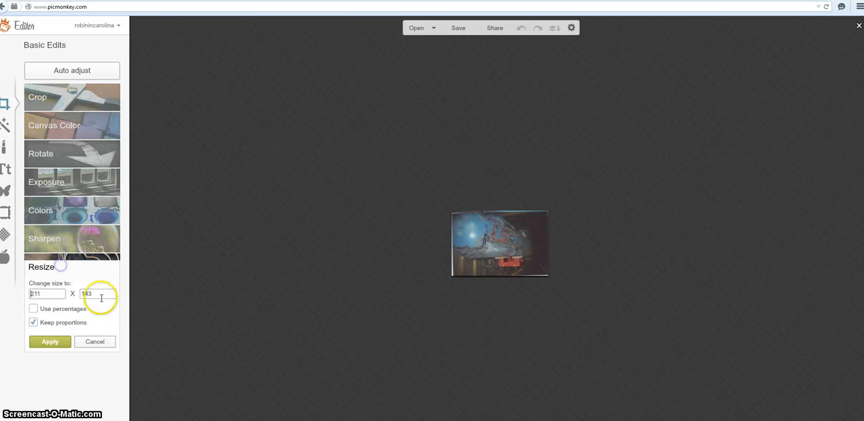
pyautogui.doubleClick(53, 293)
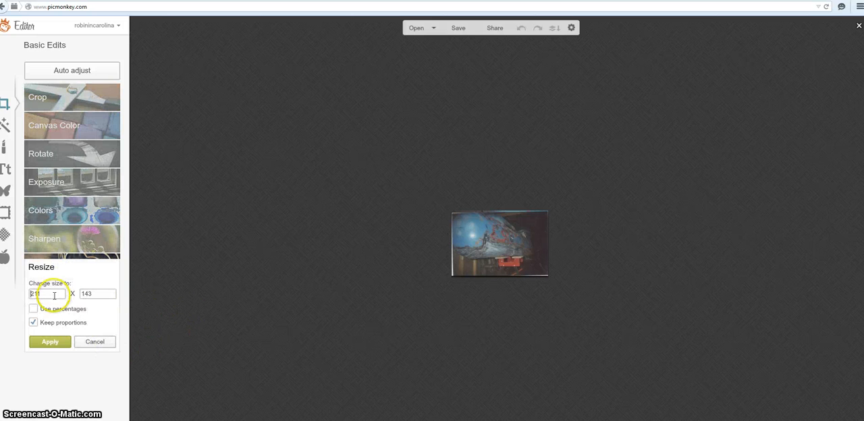
pyautogui.write('500')
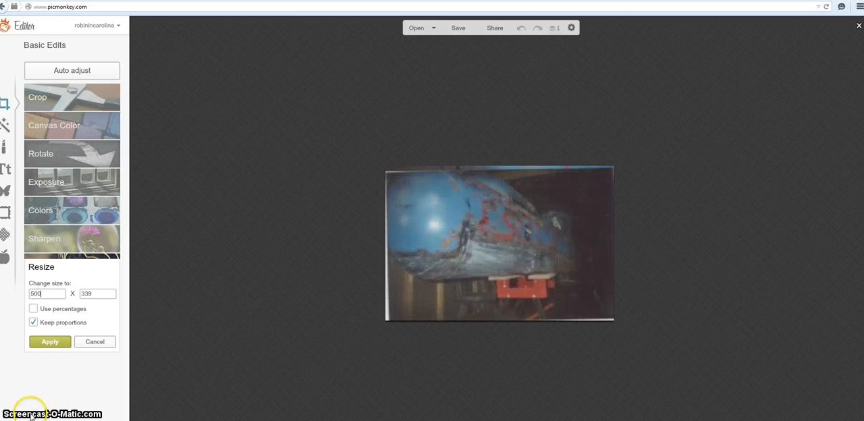
pyautogui.click(47, 343)
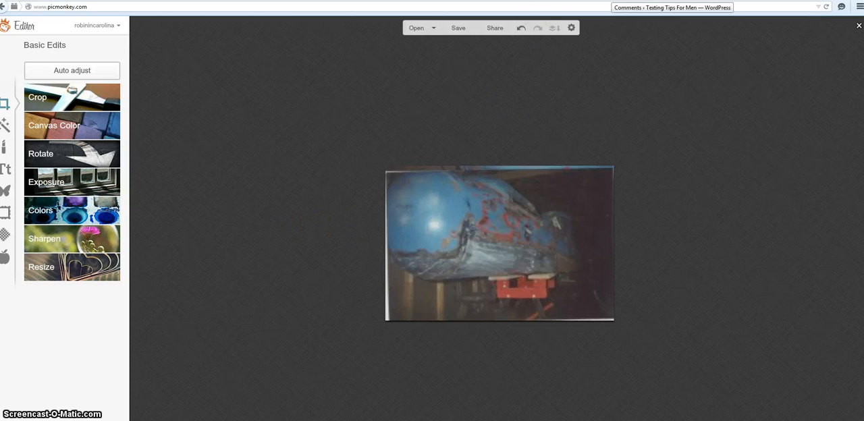
# Step: Switch to WordPress and open the post "1930's era Goulding (rocket body) Sidecar" for editing
pyautogui.click(611, 0)
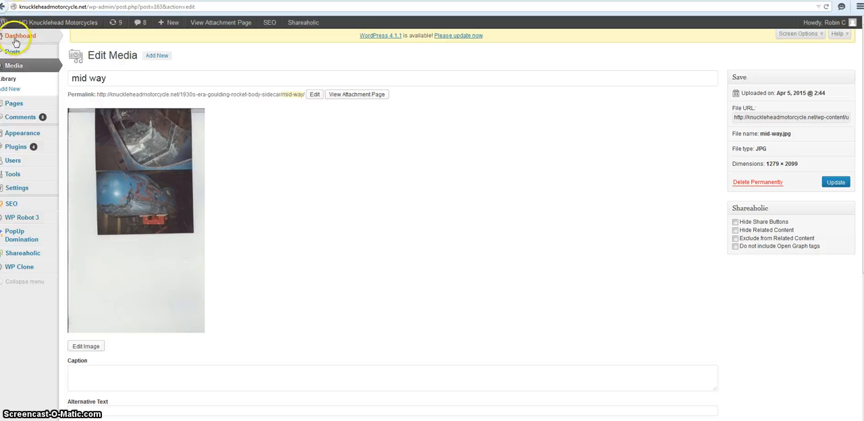
pyautogui.moveTo(12, 51)
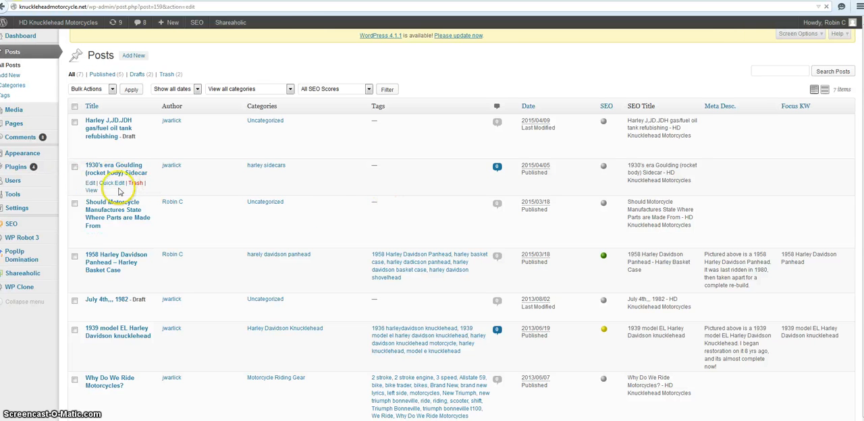
pyautogui.click(125, 209)
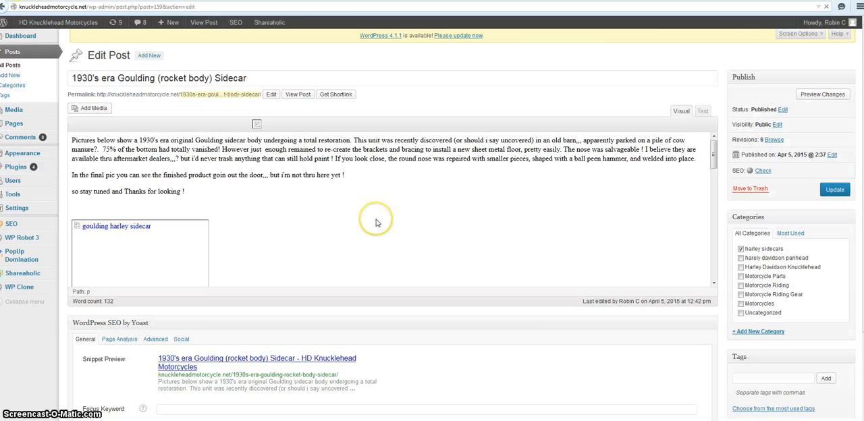
# Step: Examine the images in the Goulding sidecar post and compare its visual view with its HTML text view
pyautogui.scroll(-10, 261, 225)
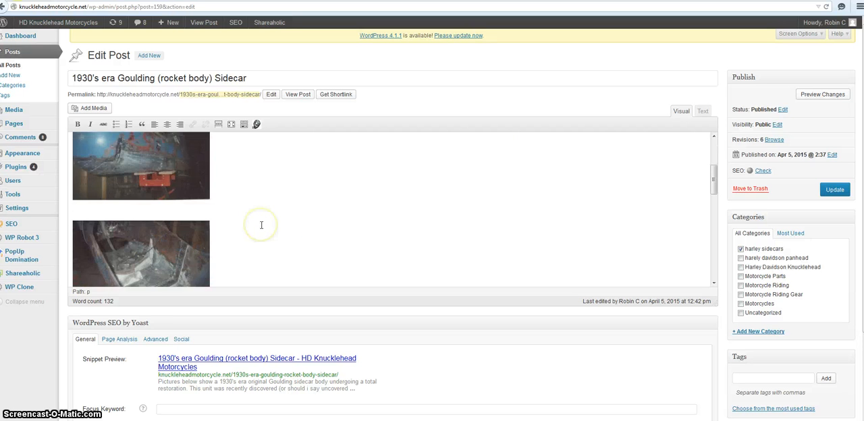
pyautogui.scroll(10, 262, 225)
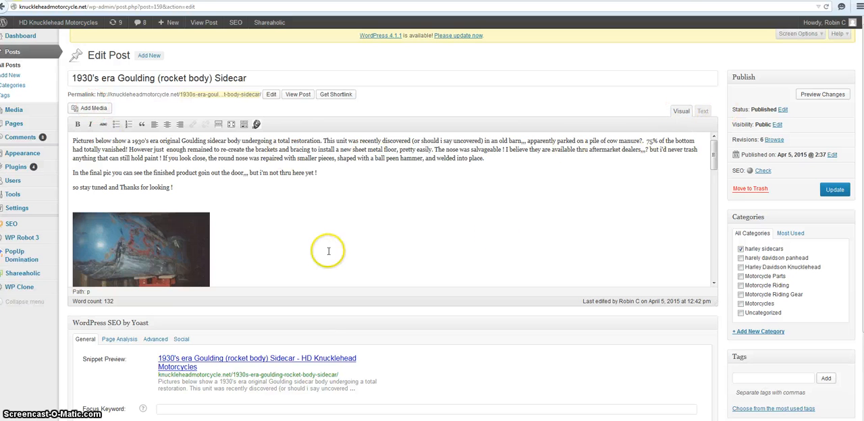
pyautogui.scroll(-5, 228, 248)
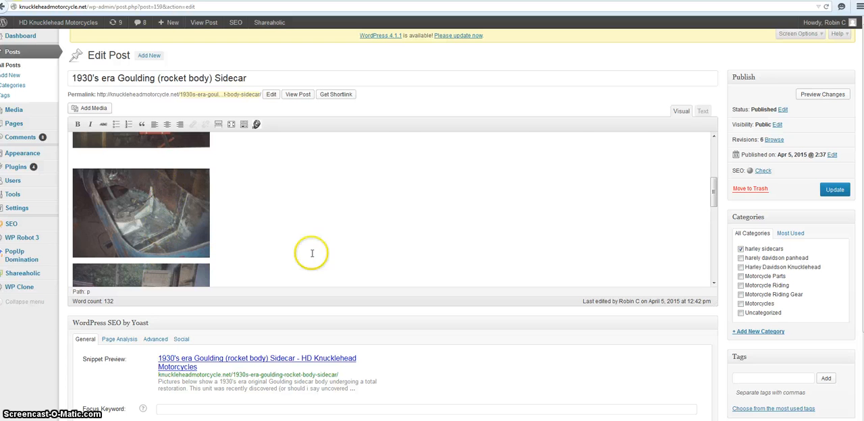
pyautogui.click(703, 112)
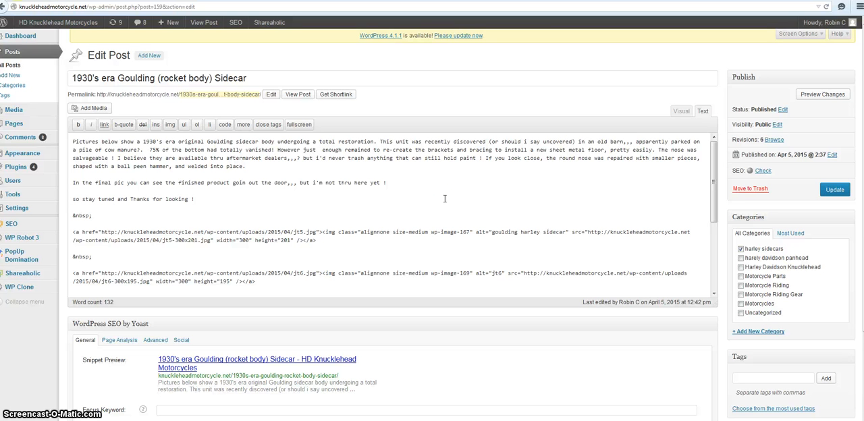
pyautogui.click(681, 111)
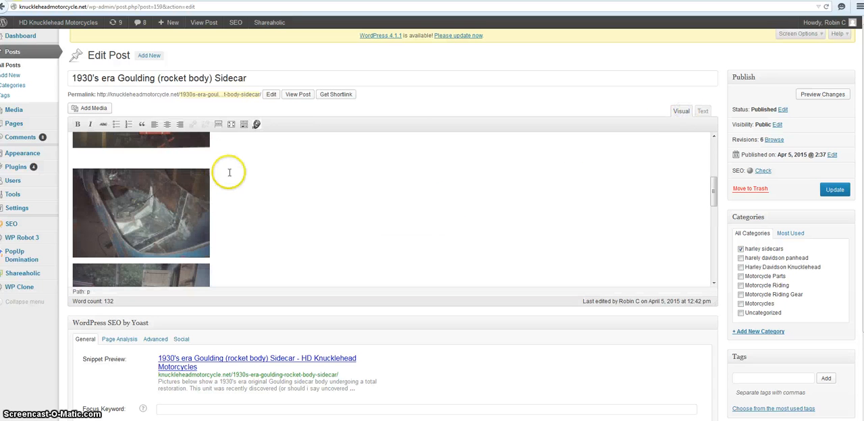
pyautogui.click(703, 111)
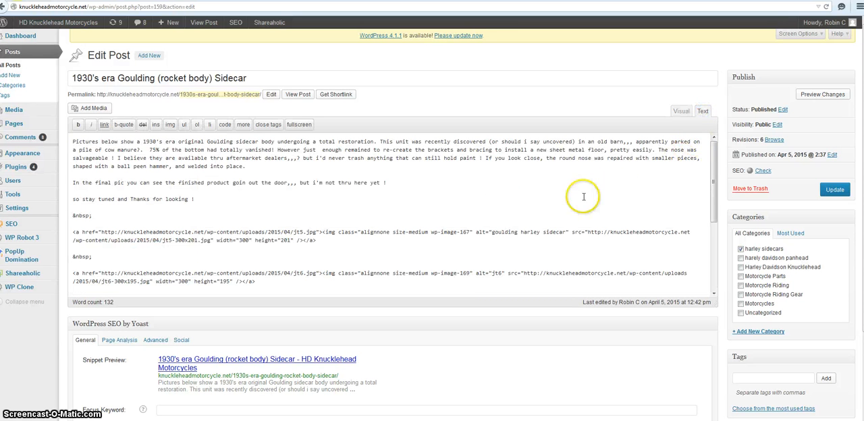
pyautogui.click(681, 111)
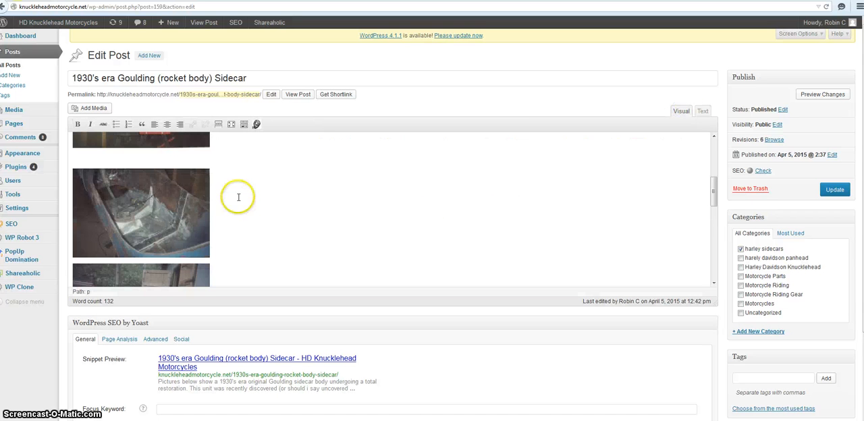
pyautogui.scroll(1, 195, 202)
pyautogui.scroll(1, 163, 185)
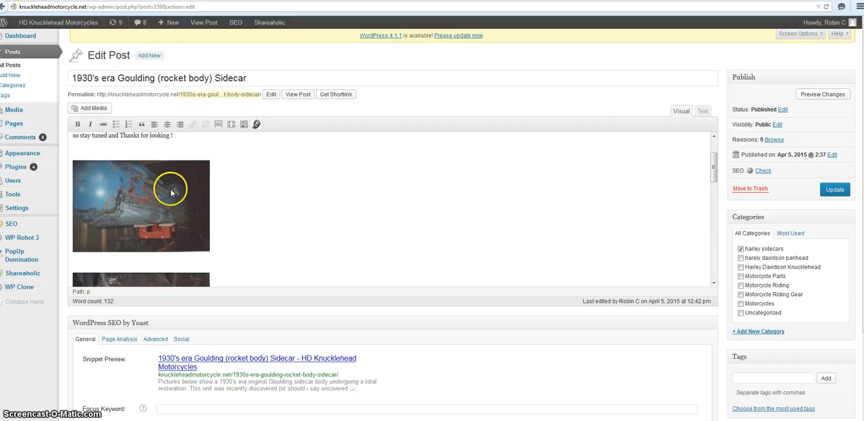
# Step: In the post's HTML text, set the jt5.jpg image's width to 500 and height to 401, and check the image in the visual view
pyautogui.click(702, 112)
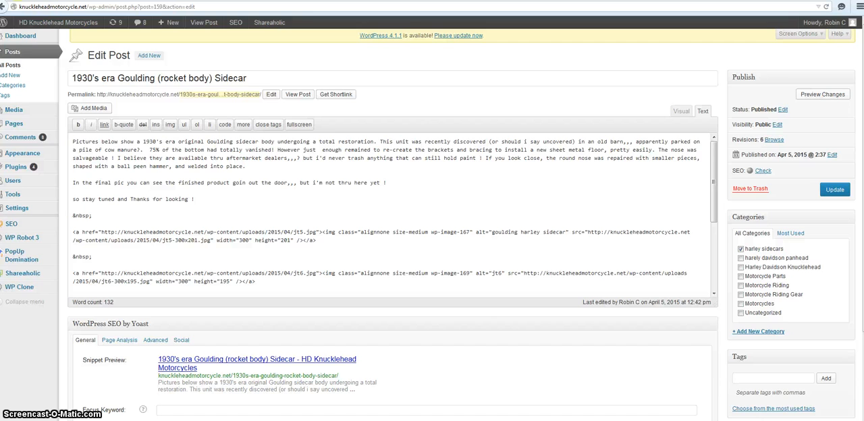
pyautogui.hotkey('ctrl', '+')
pyautogui.hotkey('ctrl', '+')
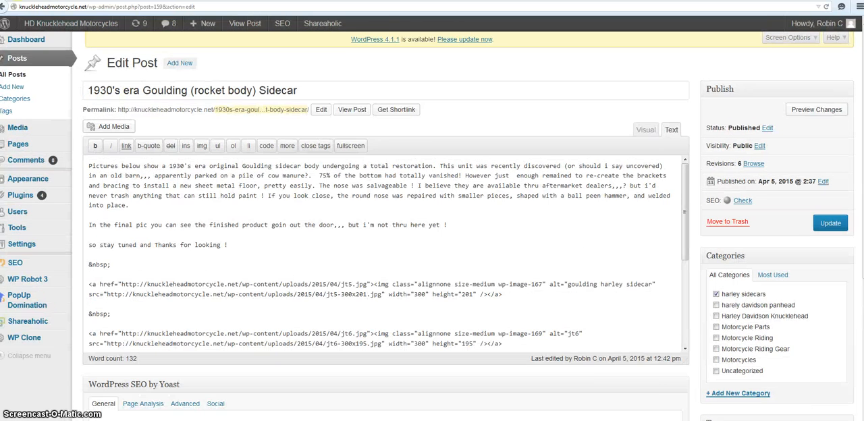
pyautogui.hotkey('ctrl', '+')
pyautogui.hotkey('ctrl', '+')
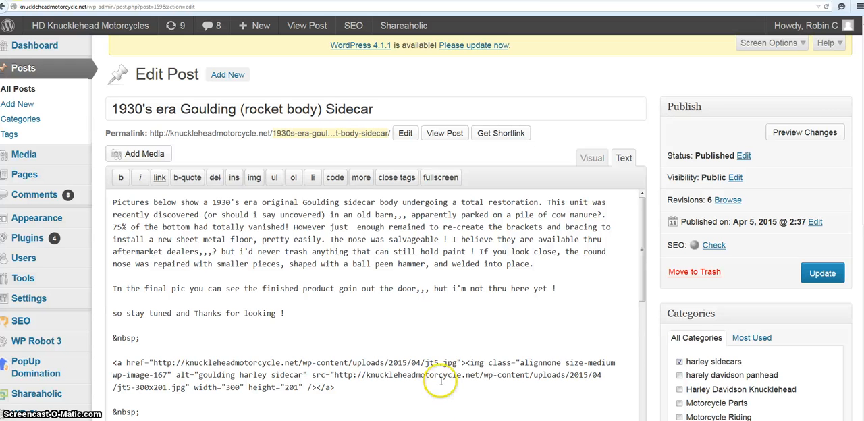
pyautogui.scroll(-1, 351, 222)
pyautogui.scroll(1, 339, 232)
pyautogui.scroll(-3, 339, 233)
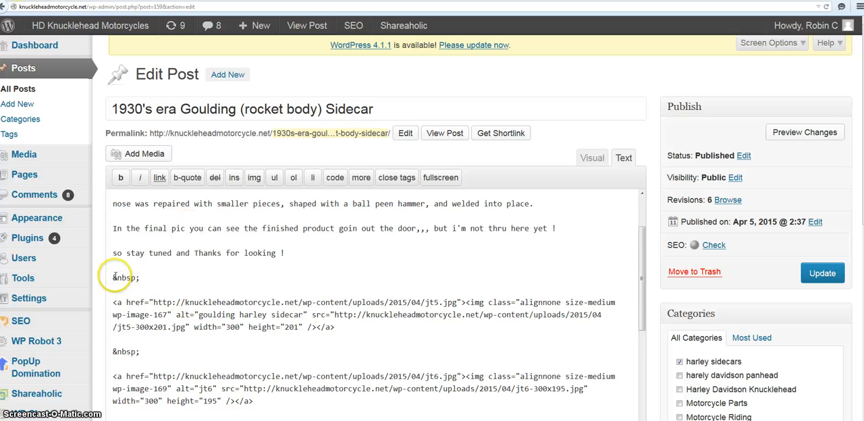
pyautogui.scroll(-1, 248, 273)
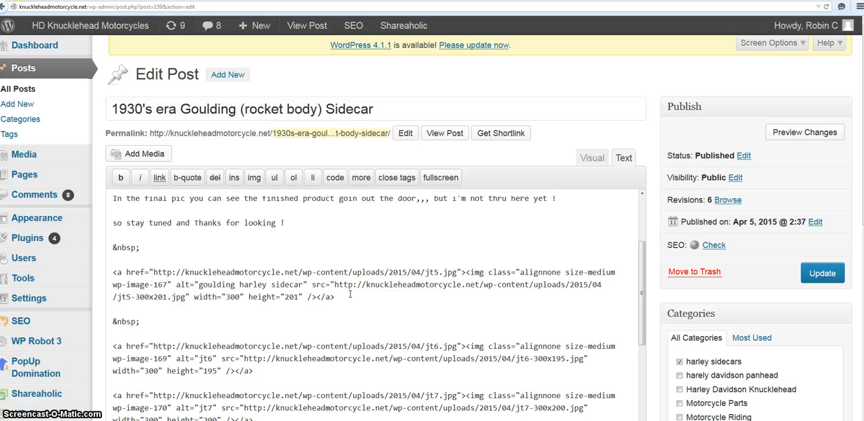
pyautogui.click(229, 297)
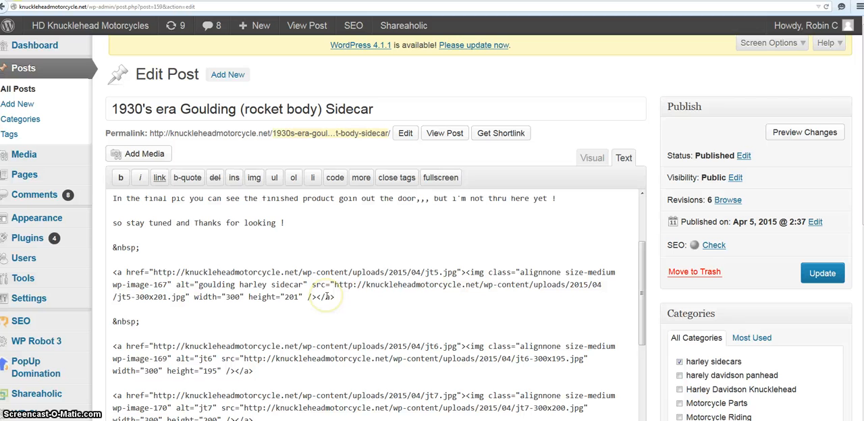
pyautogui.click(228, 297)
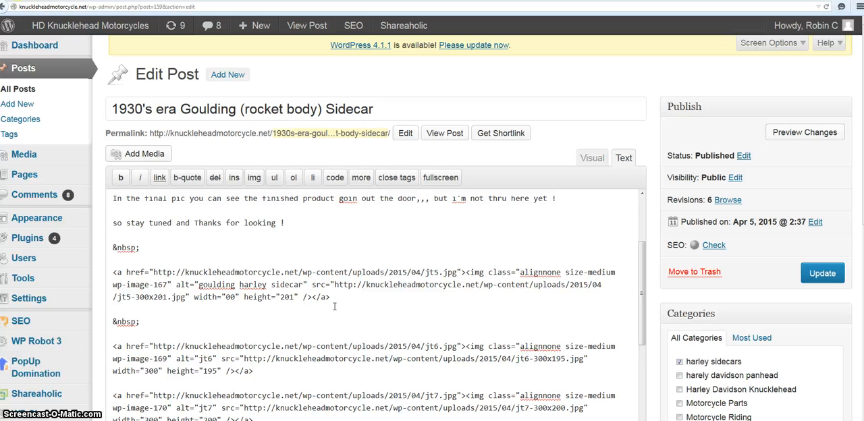
pyautogui.write('5')
pyautogui.moveTo(287, 297); pyautogui.dragTo(294, 298)
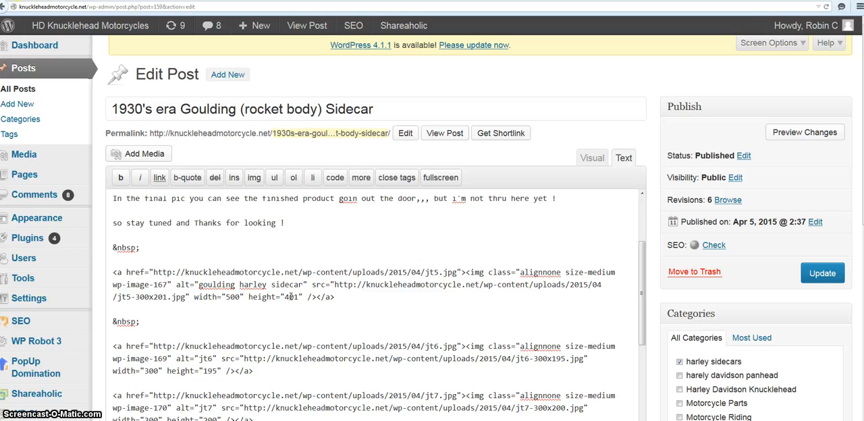
pyautogui.click(592, 158)
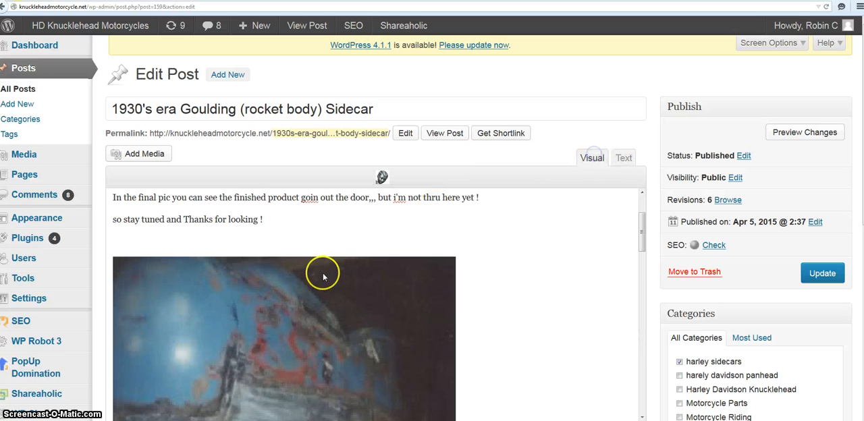
pyautogui.scroll(-3, 532, 280)
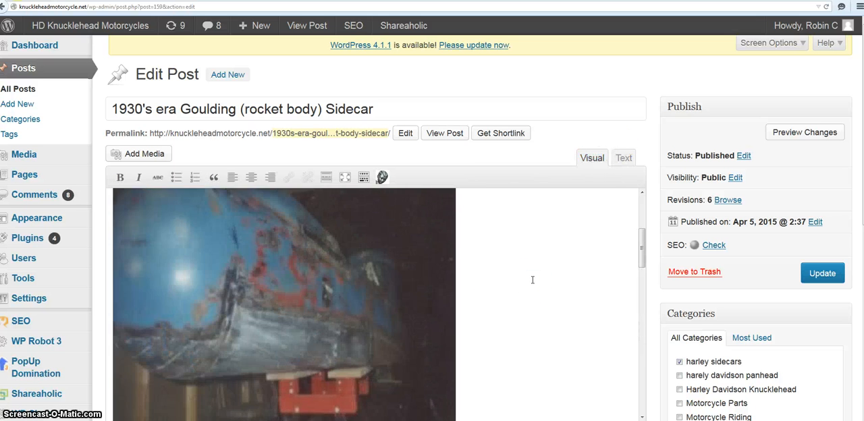
# Step: In the post's HTML text, set the jt5.jpg image's width to 300 and height to 201, and check the image in the visual view
pyautogui.scroll(3, 532, 280)
pyautogui.click(624, 158)
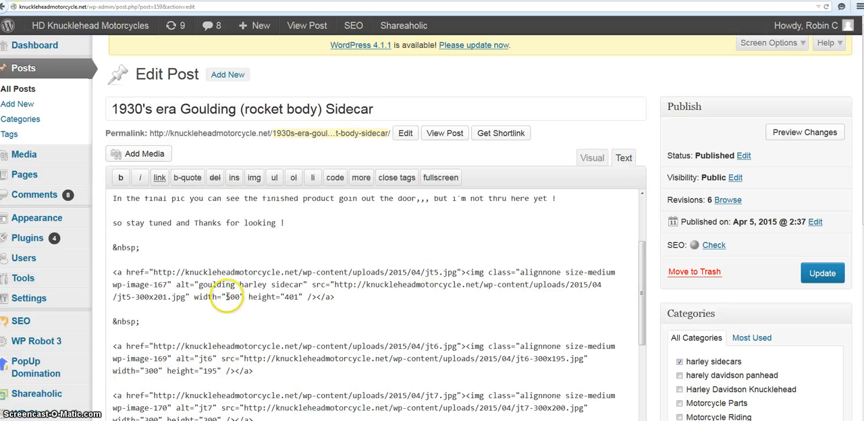
pyautogui.press('BackSpace')
pyautogui.write('5')
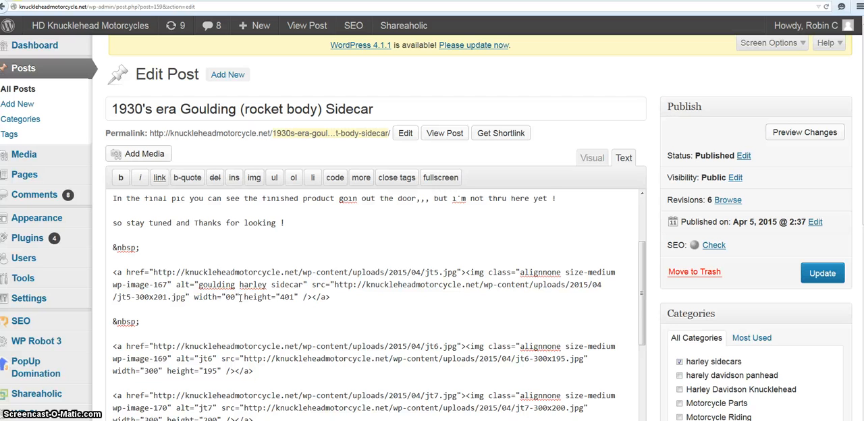
pyautogui.press('Return')
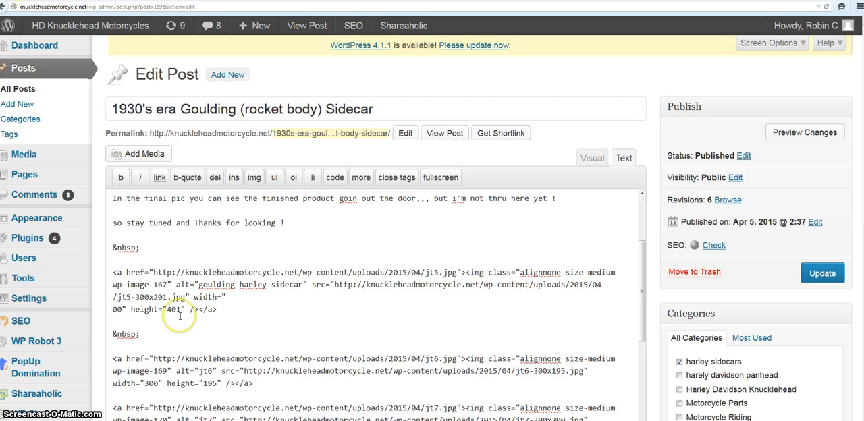
pyautogui.write('3')
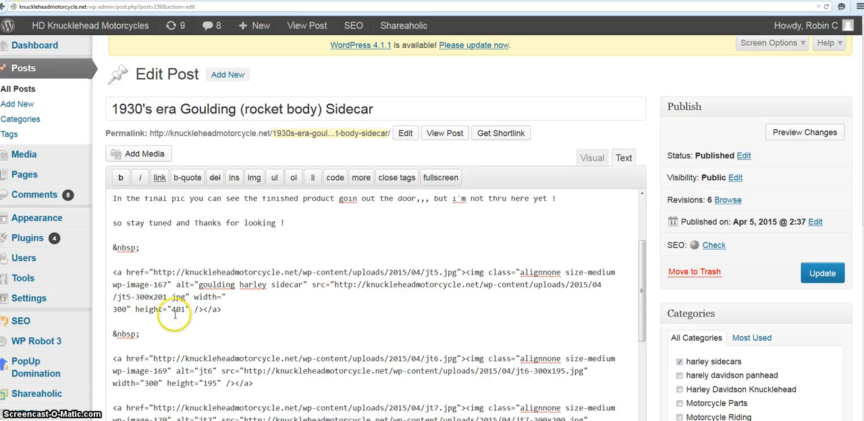
pyautogui.moveTo(173, 309); pyautogui.dragTo(184, 309)
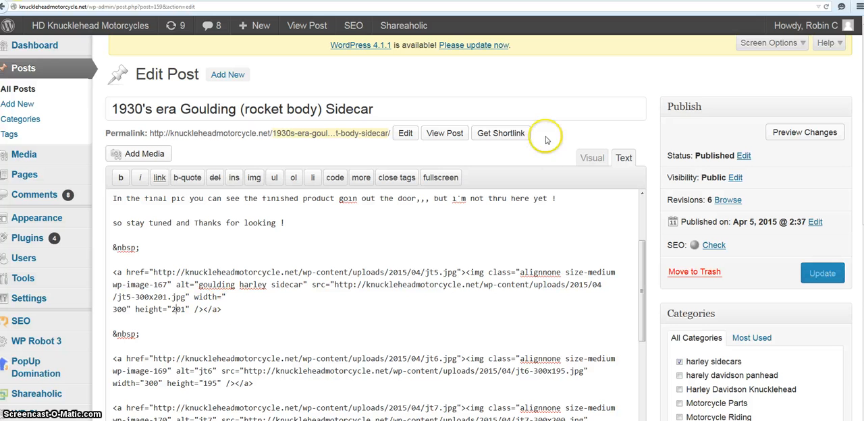
pyautogui.click(590, 159)
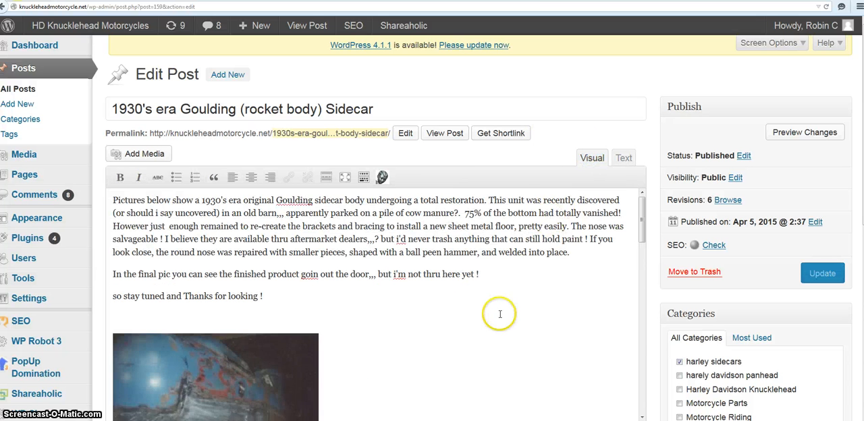
pyautogui.scroll(-3, 500, 314)
pyautogui.scroll(3, 500, 314)
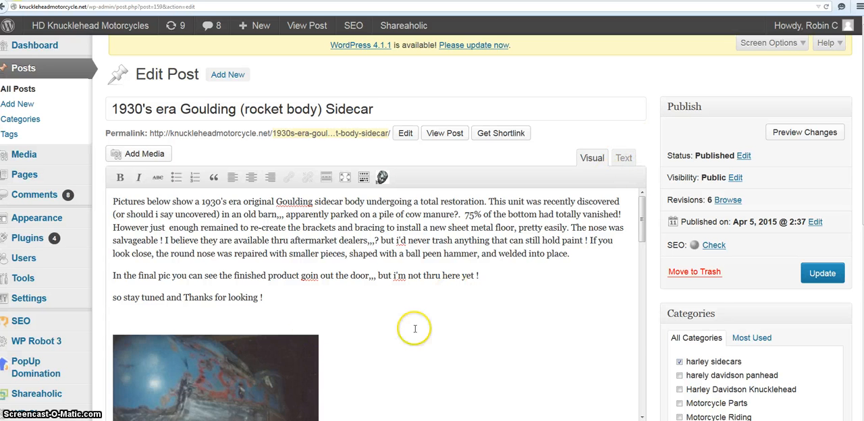
# Step: Review the image dimensions in the post's HTML text and update the post
pyautogui.click(623, 158)
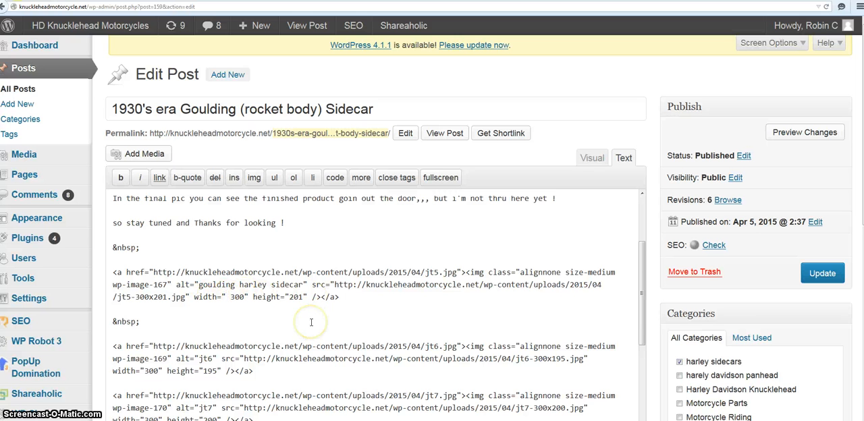
pyautogui.scroll(-2, 311, 322)
pyautogui.scroll(-1, 311, 322)
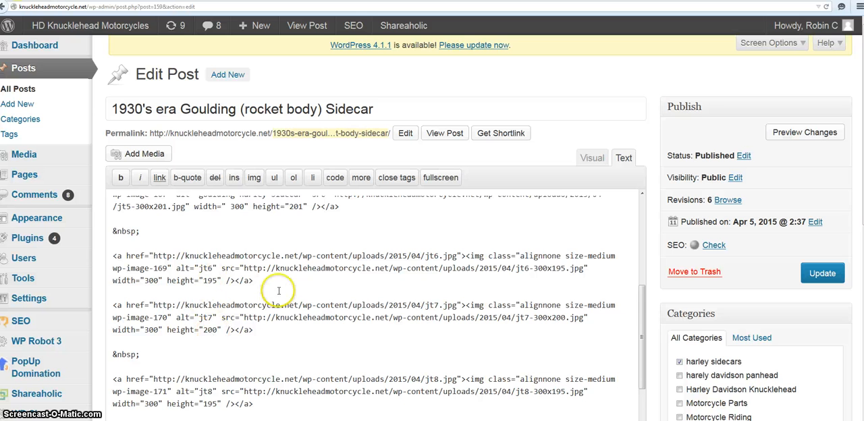
pyautogui.scroll(2, 279, 289)
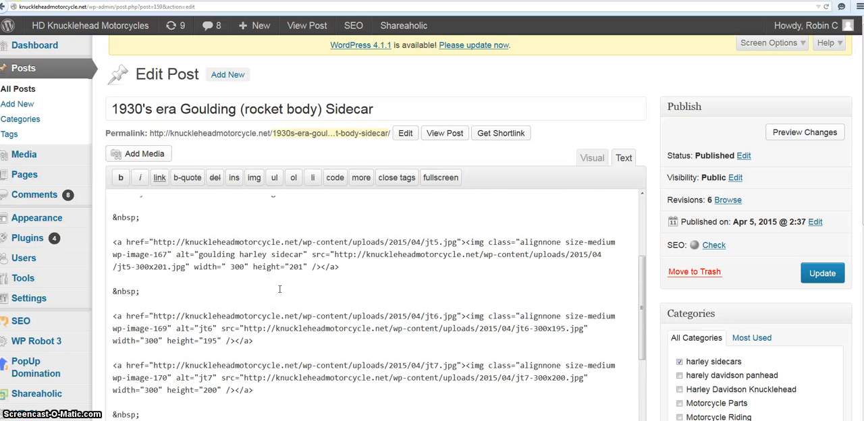
pyautogui.scroll(1, 405, 297)
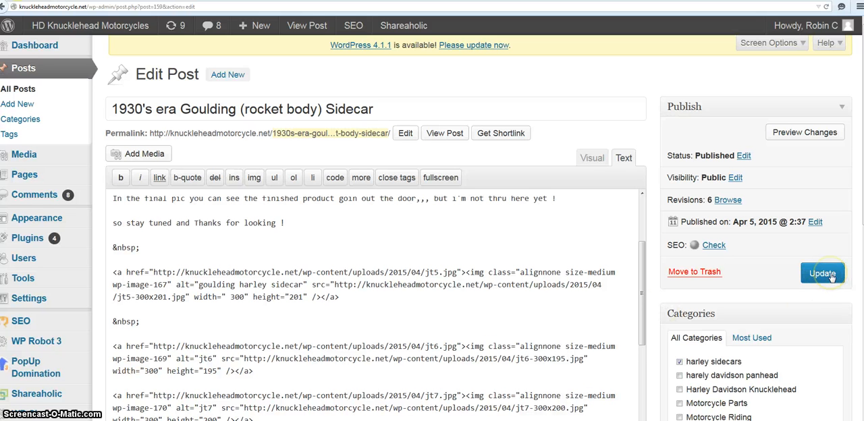
pyautogui.click(830, 276)
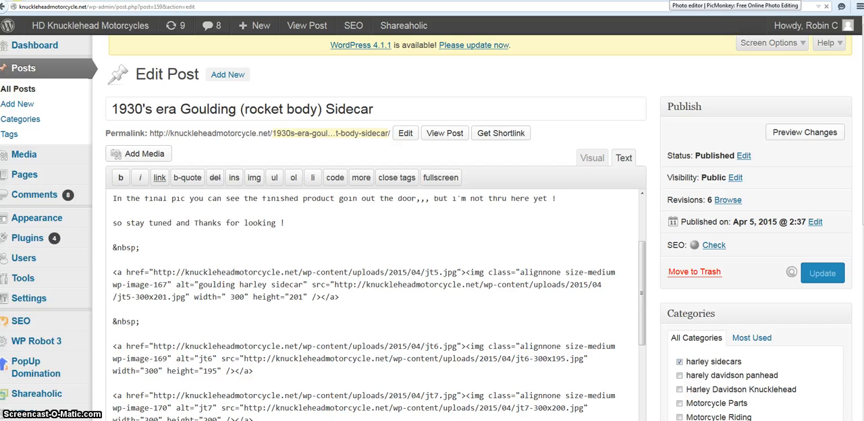
# Step: Switch to PicMonkey and add the text "Hello World!" to the sidecar photo
pyautogui.click(670, 0)
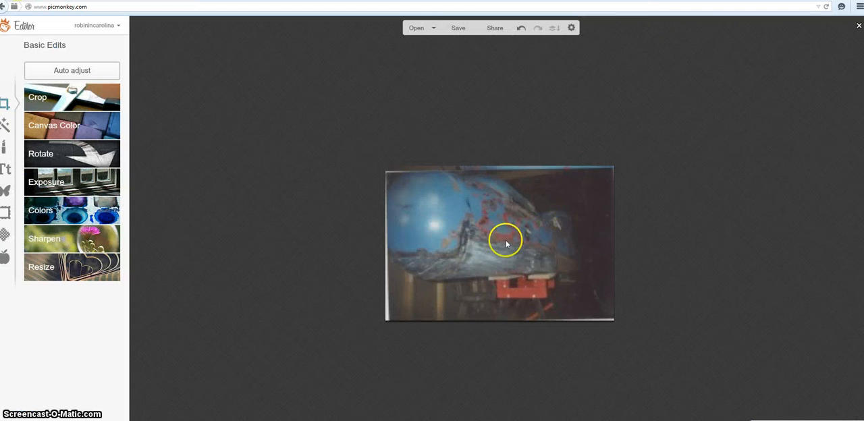
pyautogui.click(5, 170)
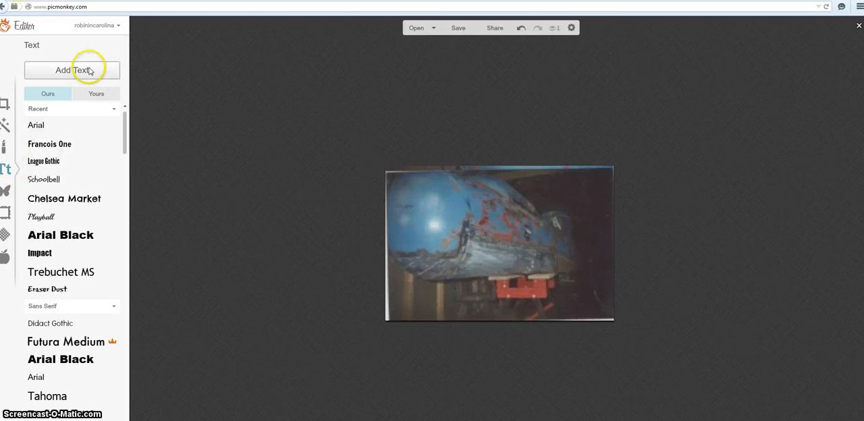
pyautogui.click(89, 70)
pyautogui.click(555, 238)
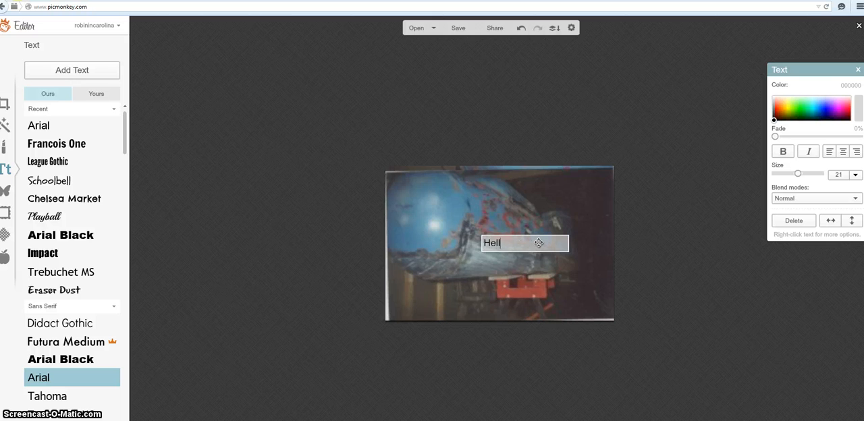
pyautogui.write('Hello World!')
pyautogui.click(530, 246)
pyautogui.click(546, 281)
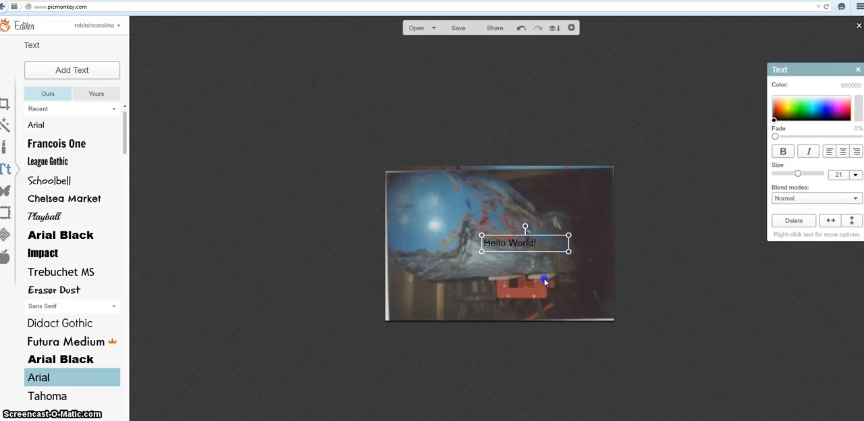
# Step: Move the "Hello World!" text to the photo's upper-right corner and format it in white at size 36
pyautogui.moveTo(537, 247); pyautogui.dragTo(579, 187)
pyautogui.click(571, 186)
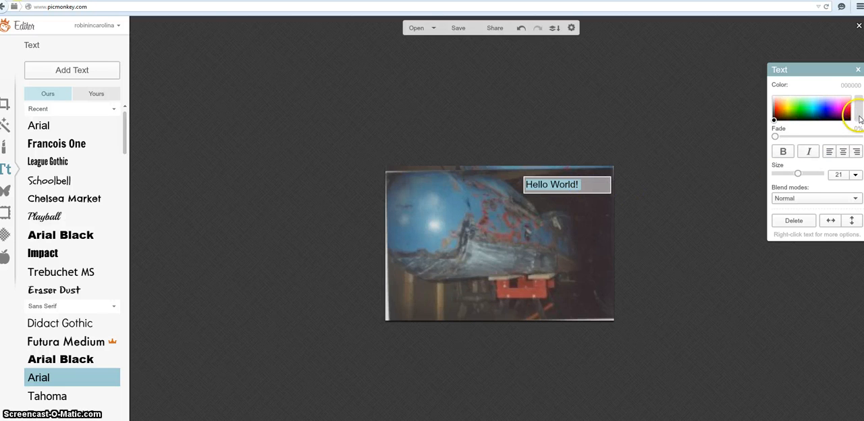
pyautogui.click(860, 106)
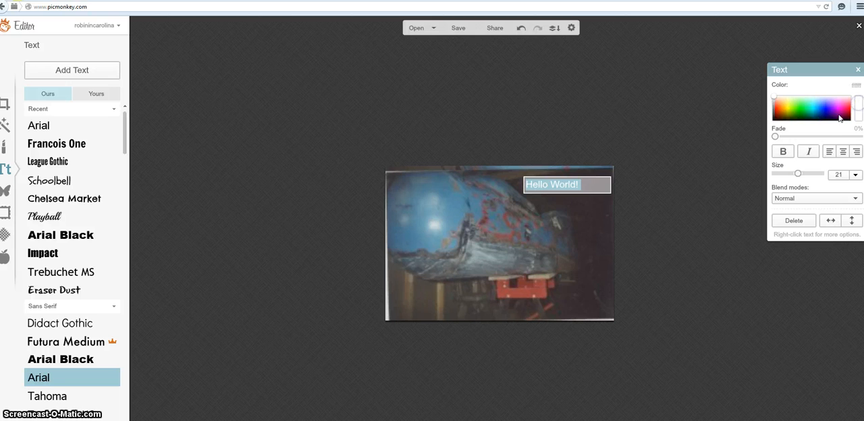
pyautogui.click(855, 175)
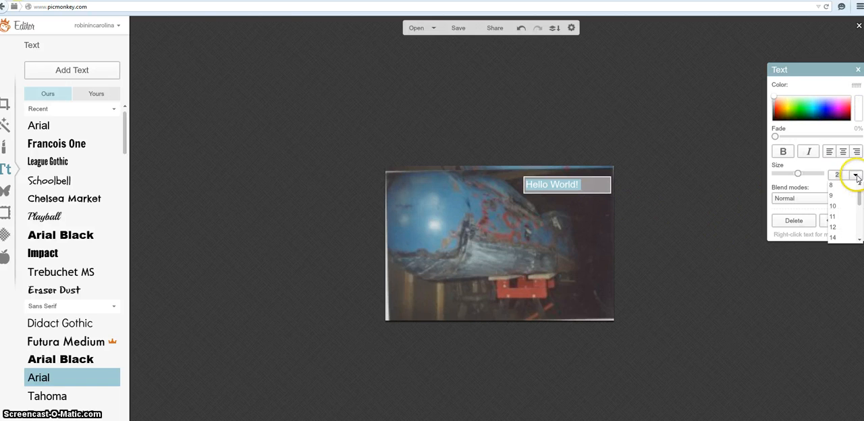
pyautogui.click(833, 237)
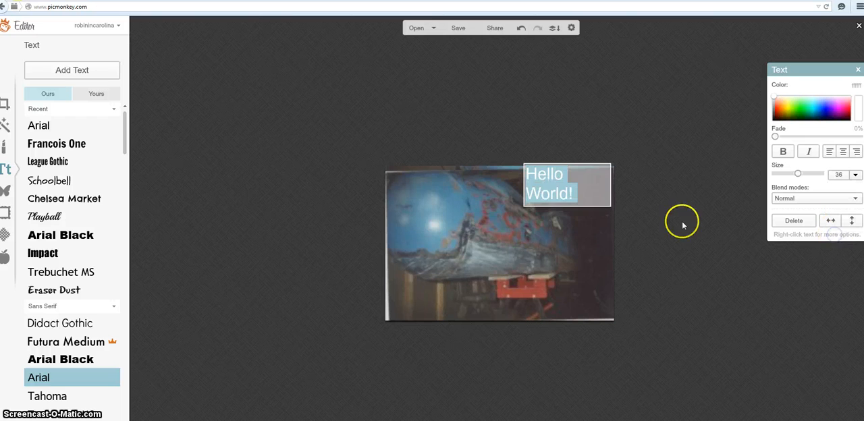
pyautogui.click(586, 191)
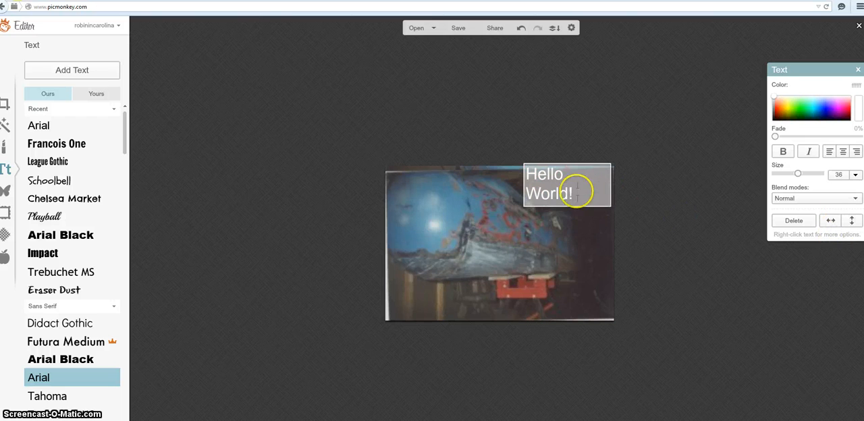
pyautogui.click(526, 189)
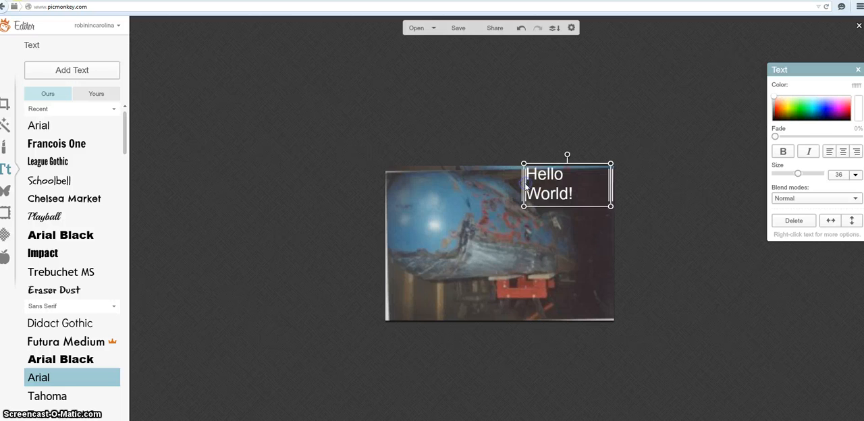
# Step: Widen the "Hello World!" text box until the words fit on one line, and center the text in it
pyautogui.moveTo(524, 183); pyautogui.dragTo(484, 185)
pyautogui.moveTo(536, 193); pyautogui.dragTo(556, 196)
pyautogui.click(547, 187)
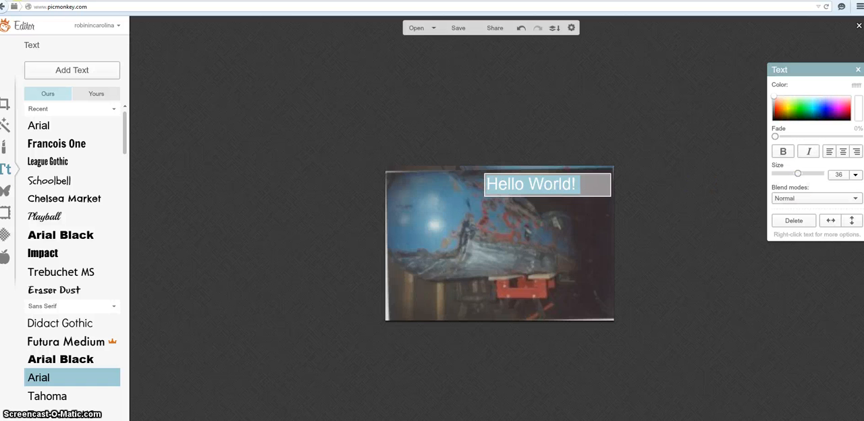
pyautogui.click(843, 155)
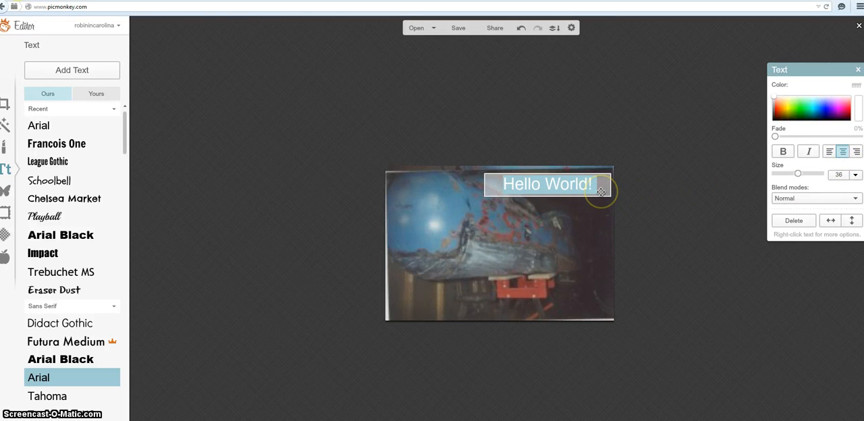
# Step: Try Arial Black and Playball on the text, settle on the League Gothic font, and color it pink (ff2e7a)
pyautogui.click(61, 360)
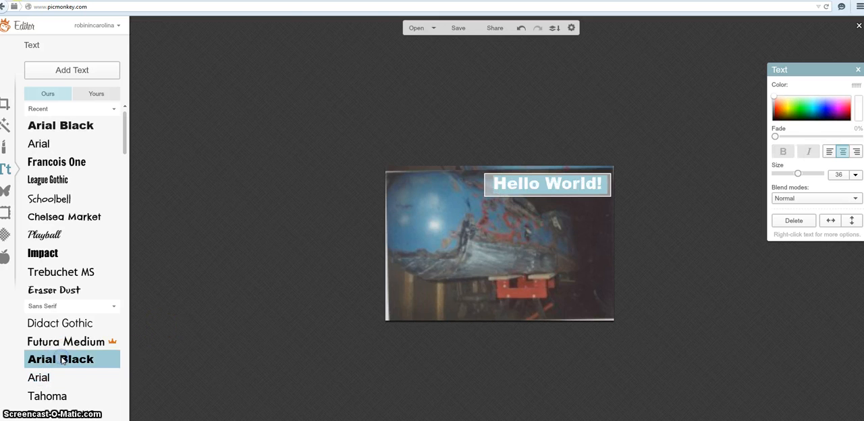
pyautogui.click(52, 236)
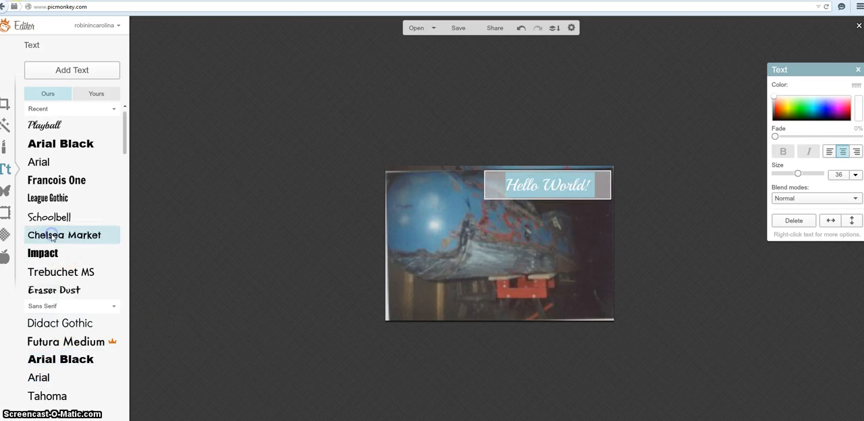
pyautogui.click(71, 202)
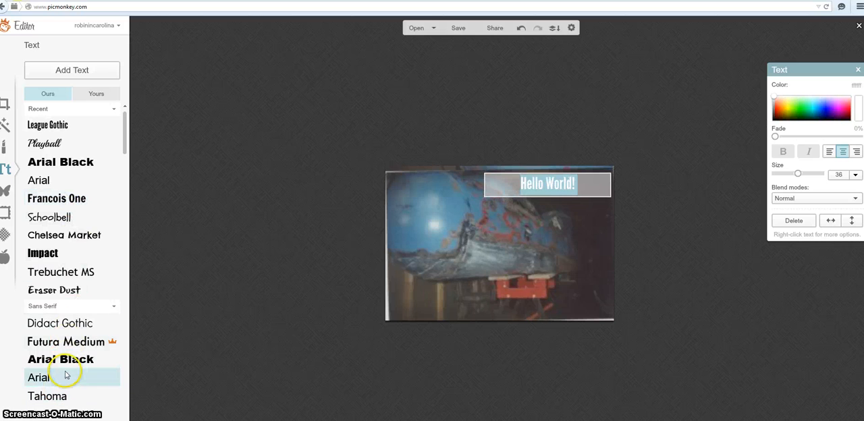
pyautogui.scroll(-2, 64, 393)
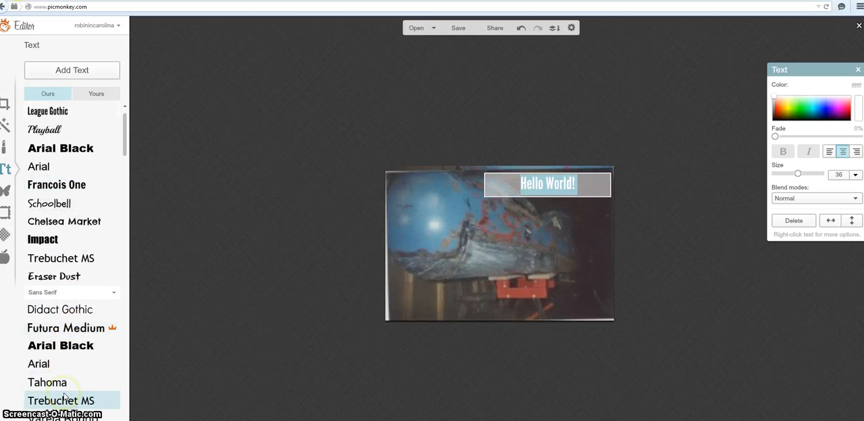
pyautogui.scroll(-3, 64, 395)
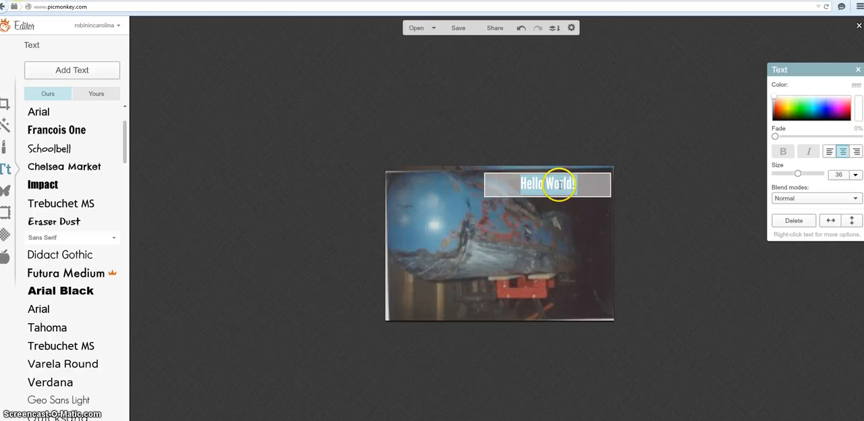
pyautogui.click(845, 110)
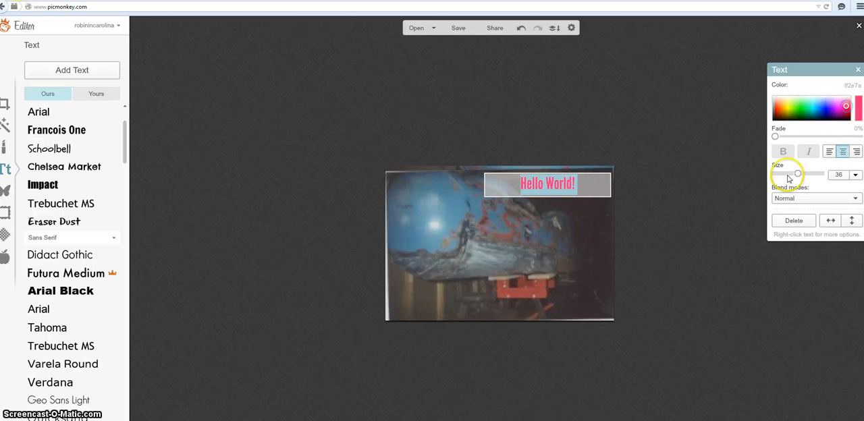
pyautogui.click(709, 254)
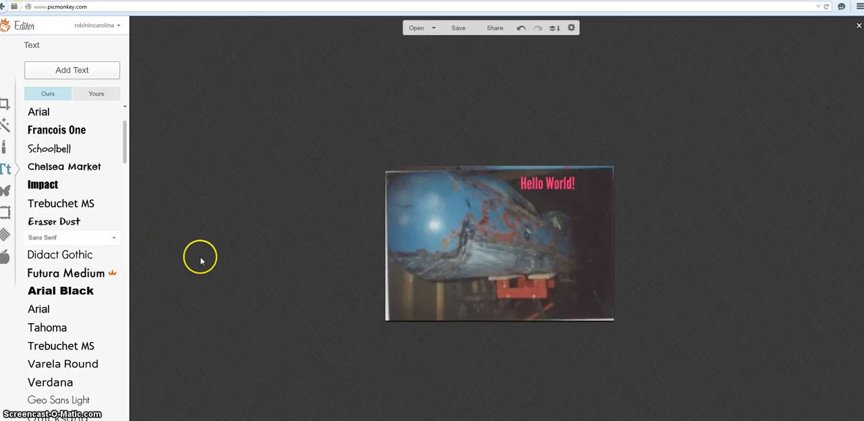
# Step: Preview the Cross Process, Dusk and Rapture effects on the photo, and apply the Urbane effect at 30% fade
pyautogui.click(5, 124)
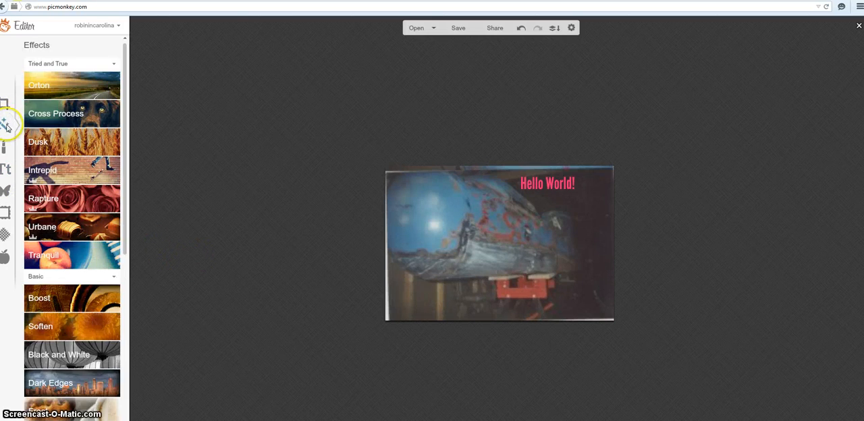
pyautogui.click(78, 116)
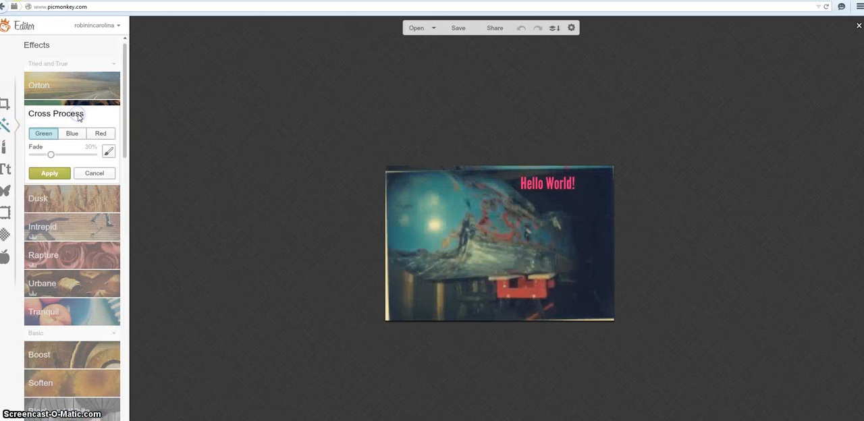
pyautogui.click(78, 200)
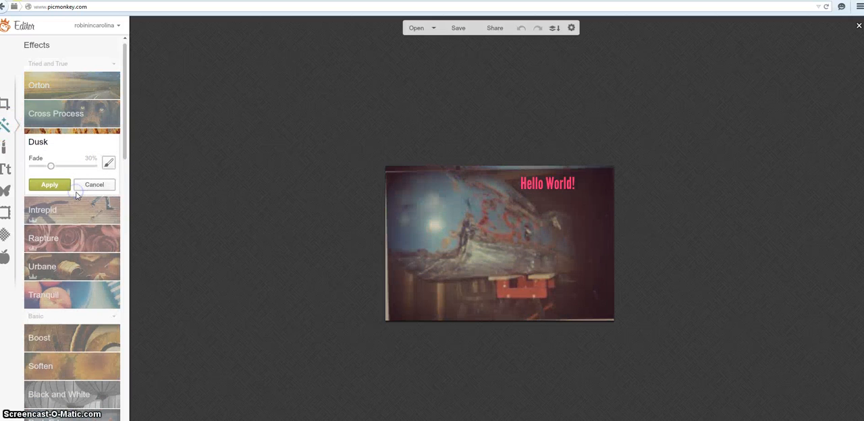
pyautogui.click(79, 233)
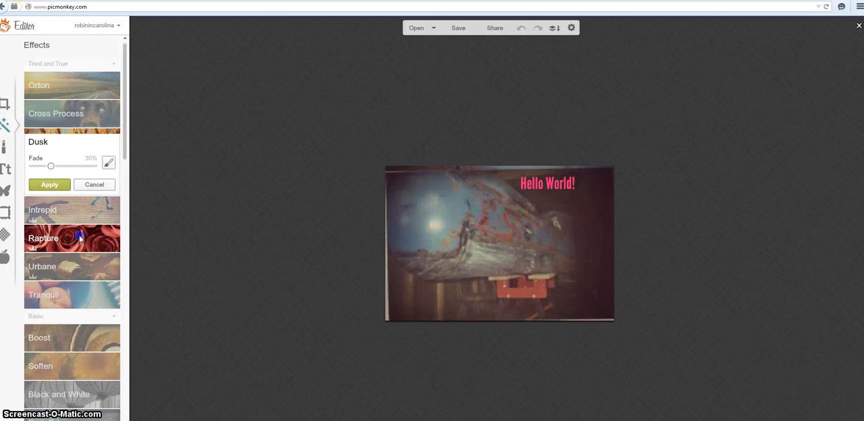
pyautogui.click(83, 273)
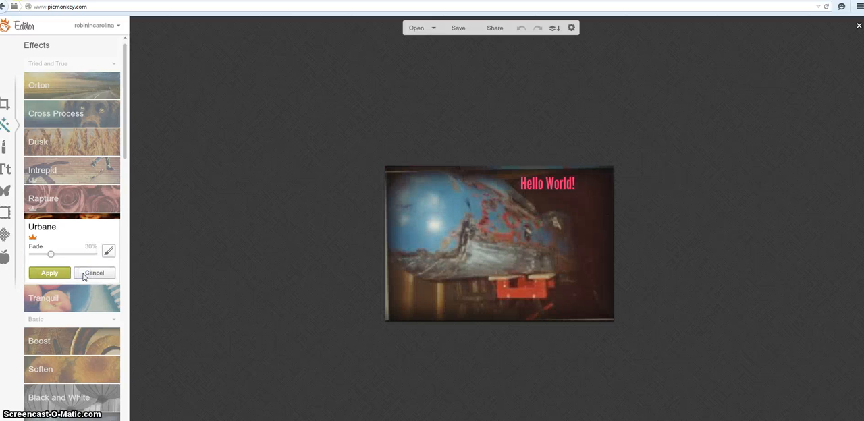
pyautogui.click(51, 273)
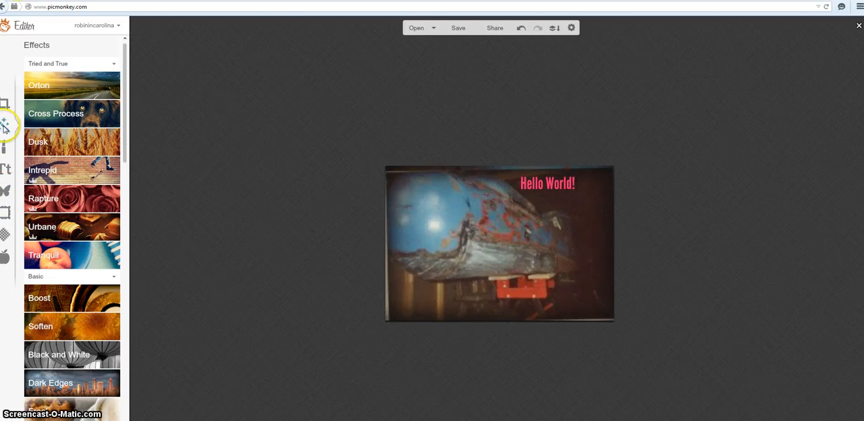
# Step: Try the three Burst texture variants and the Bokeh texture on the photo, and cancel the texture
pyautogui.click(4, 235)
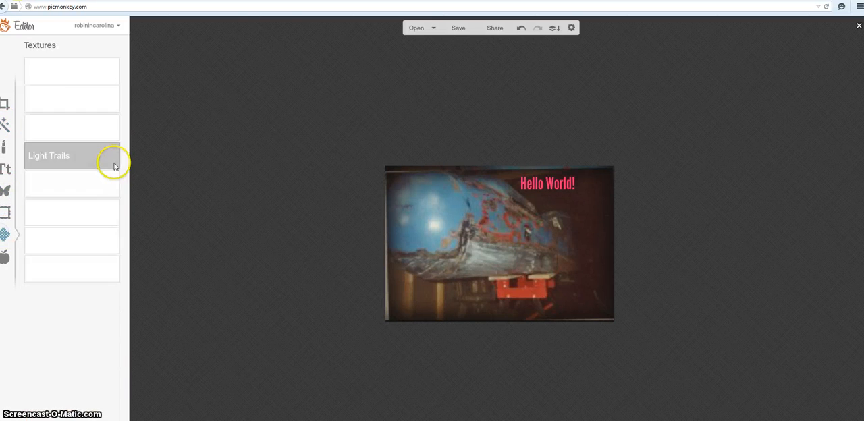
pyautogui.click(82, 128)
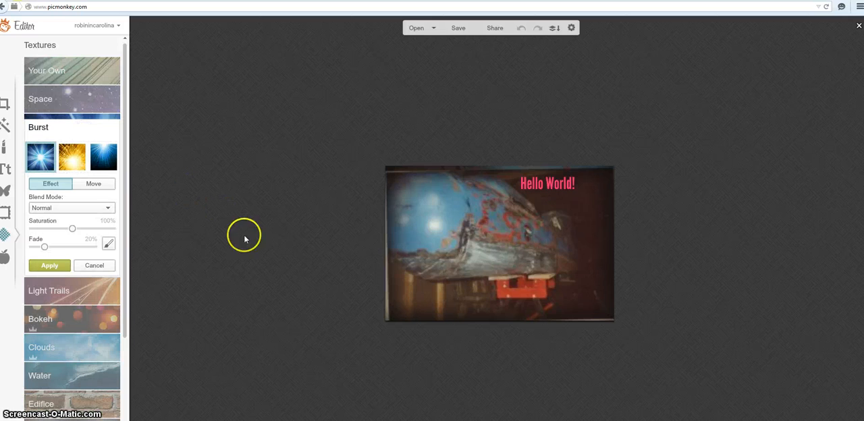
pyautogui.click(75, 162)
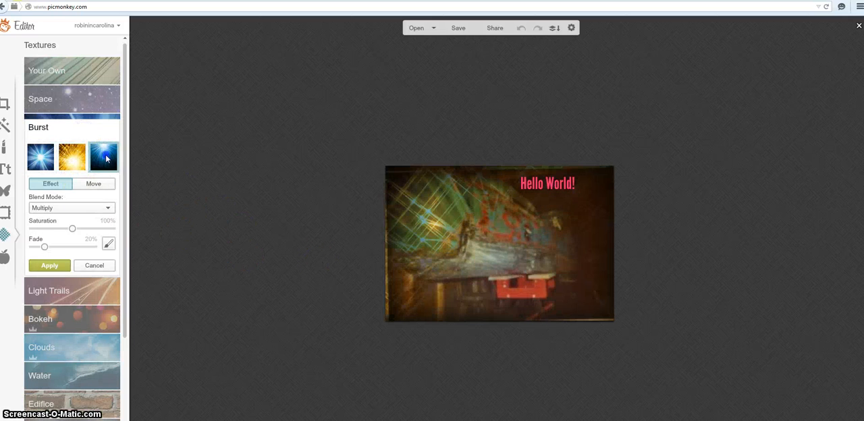
pyautogui.click(106, 160)
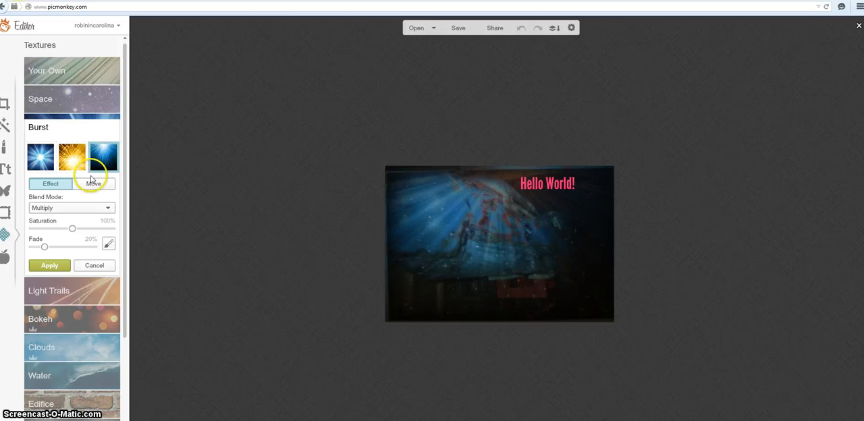
pyautogui.click(70, 322)
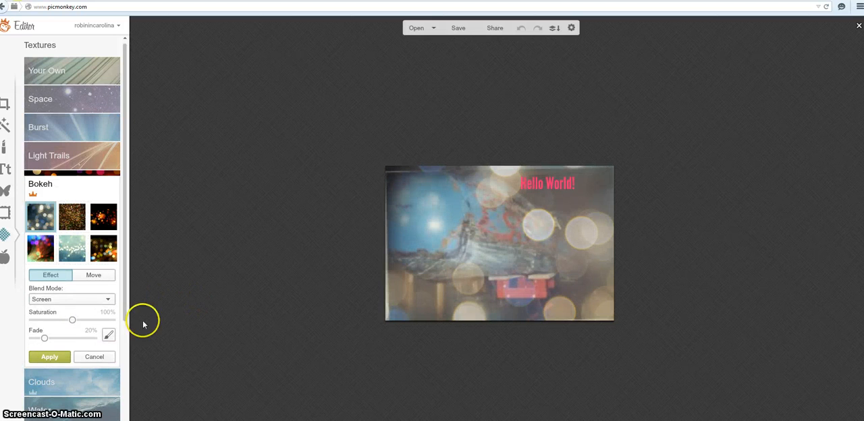
pyautogui.click(94, 356)
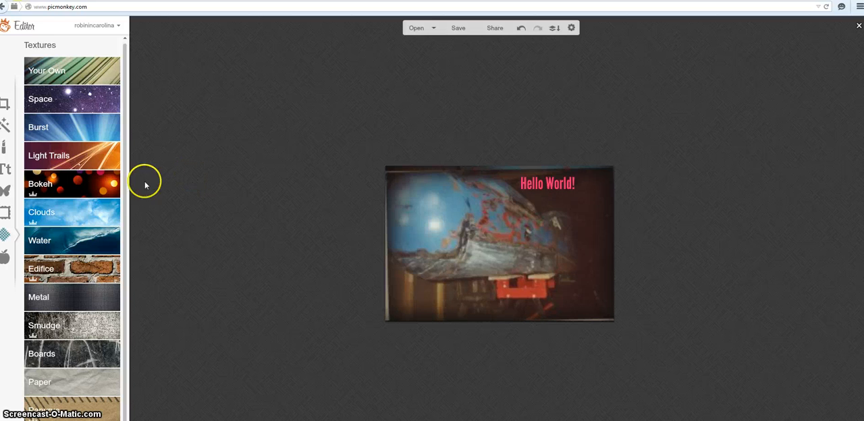
pyautogui.scroll(-1, 77, 189)
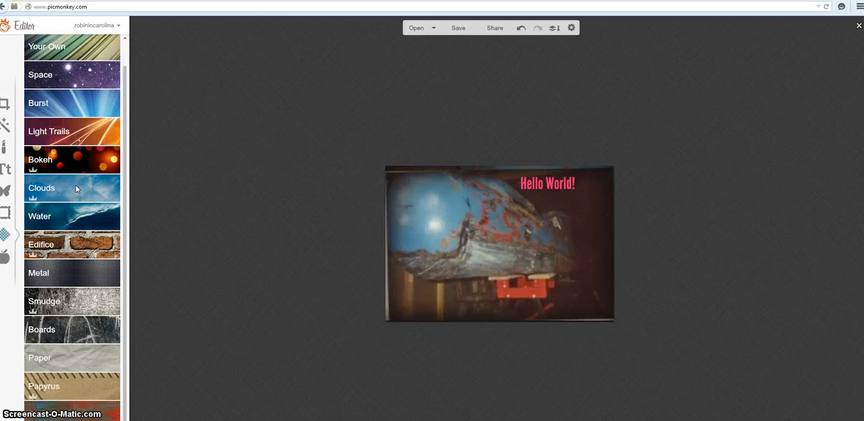
pyautogui.scroll(1, 75, 189)
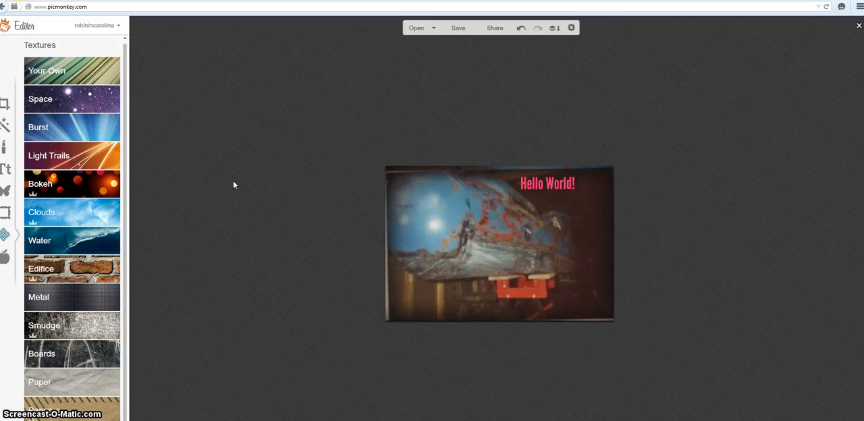
pyautogui.click(128, 185)
# Step: Put a Simple Edge frame around the photo, trying green as its outer color and settling on blue
pyautogui.click(5, 213)
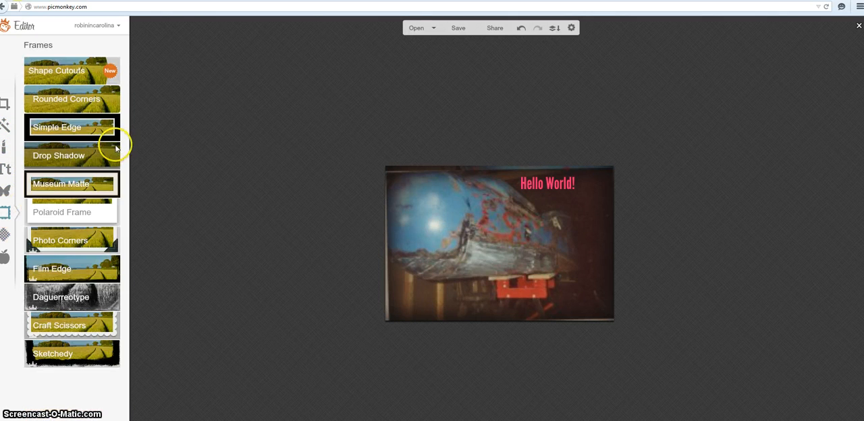
pyautogui.click(81, 130)
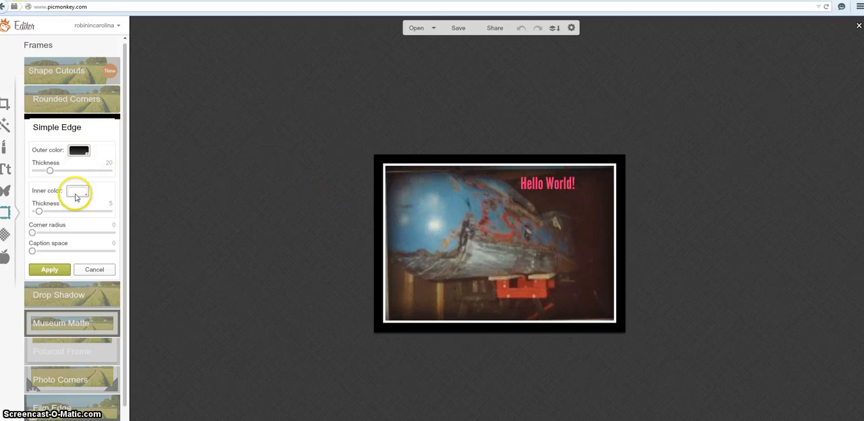
pyautogui.click(79, 151)
pyautogui.click(101, 188)
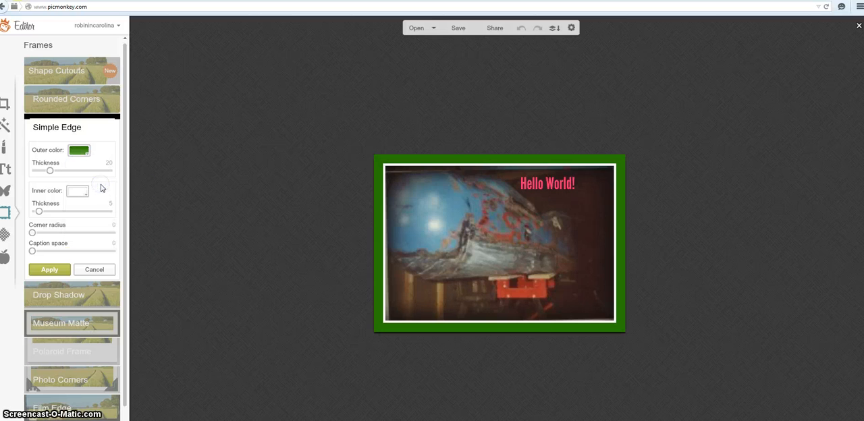
pyautogui.click(78, 151)
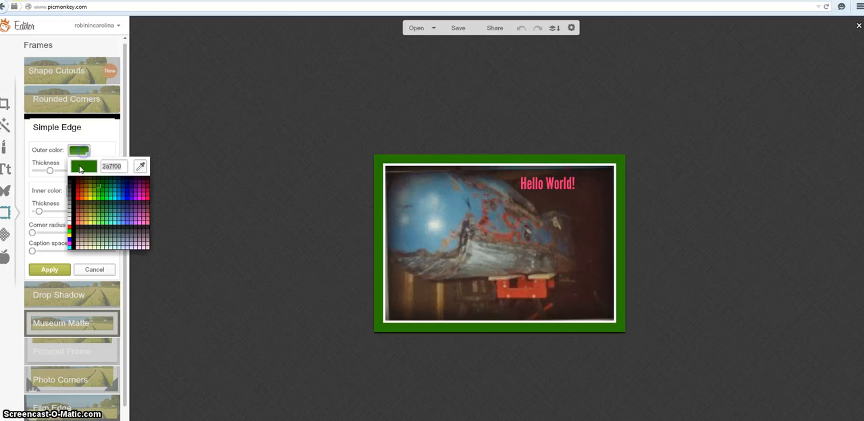
pyautogui.click(126, 196)
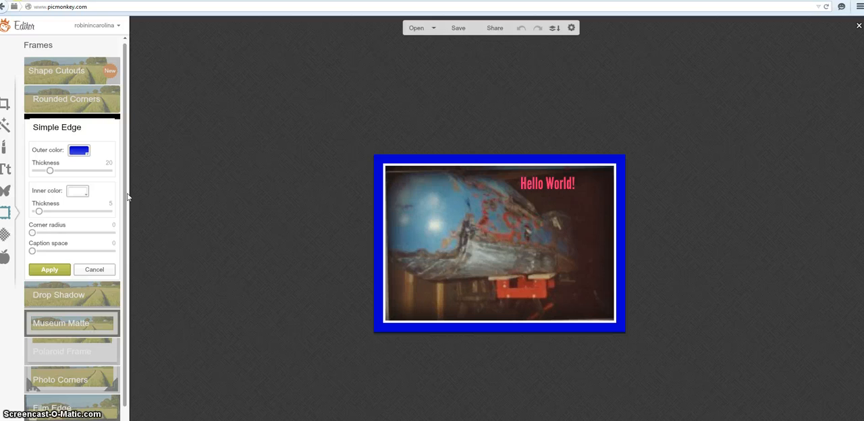